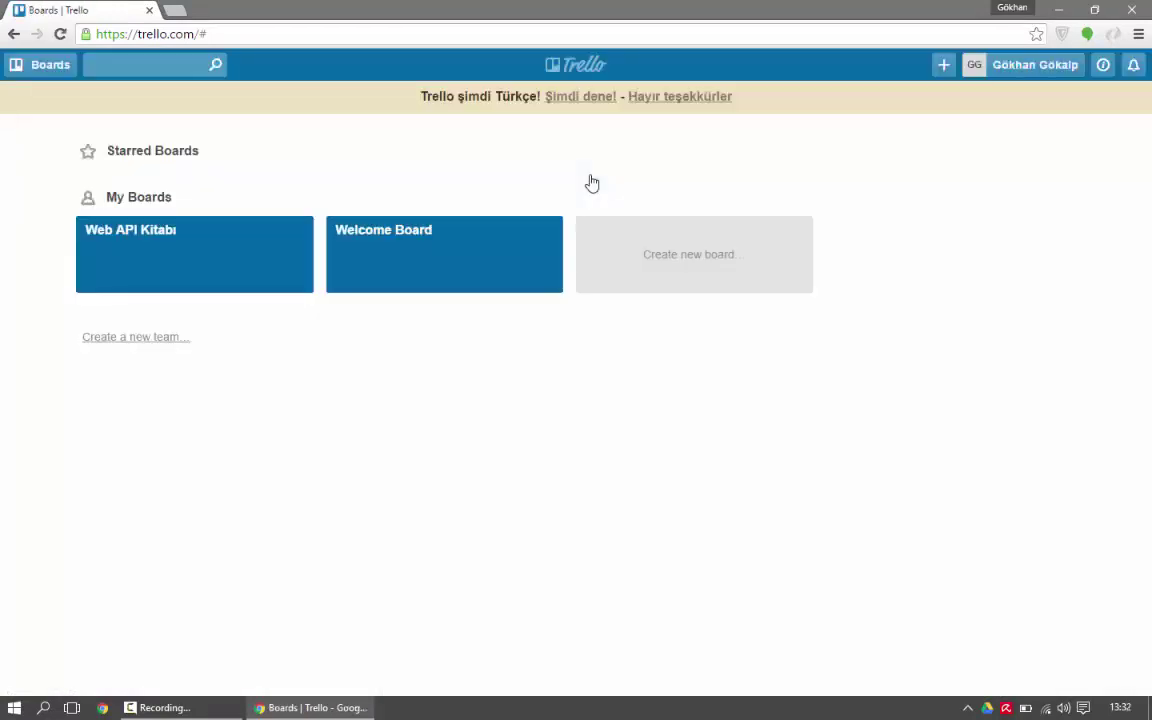
Create a new private board titled OnlineStore.
click(692, 253)
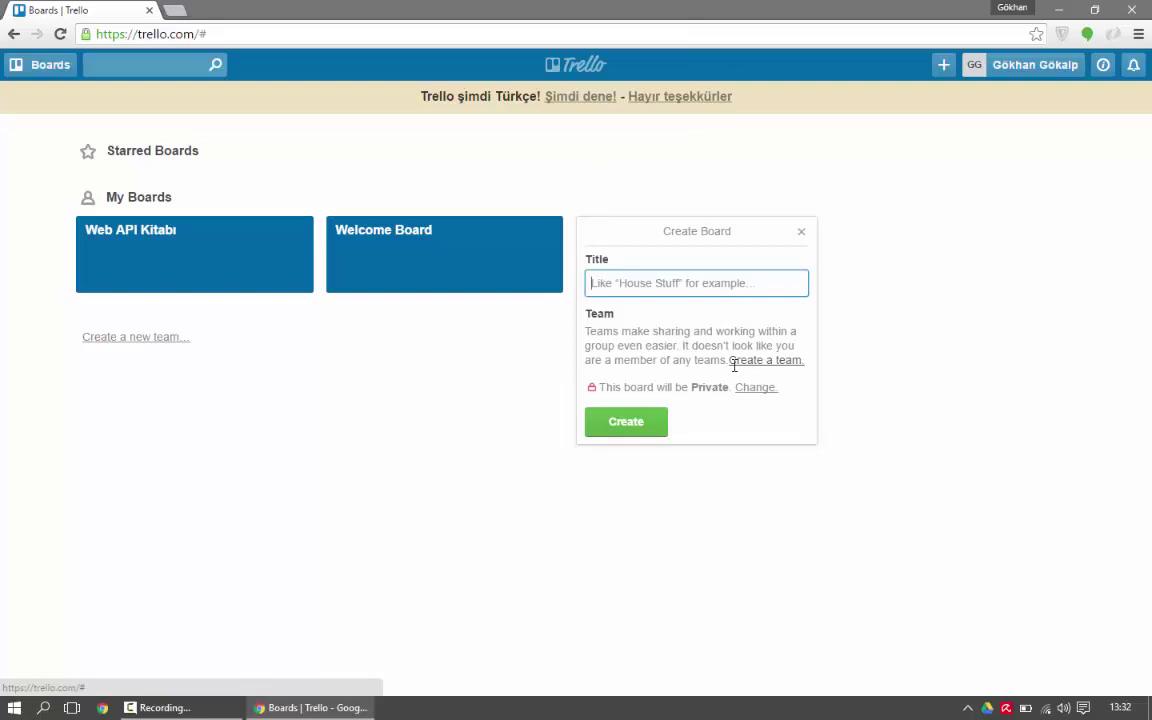
text(OnlineSt)
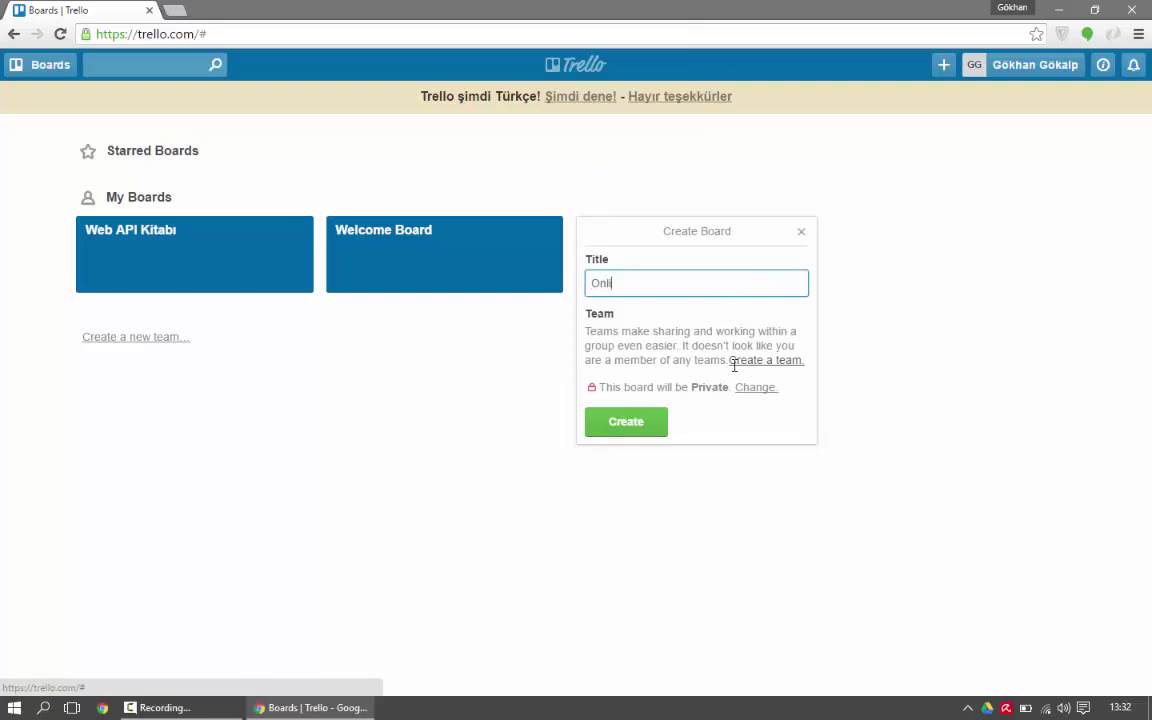
text(ore)
click(617, 421)
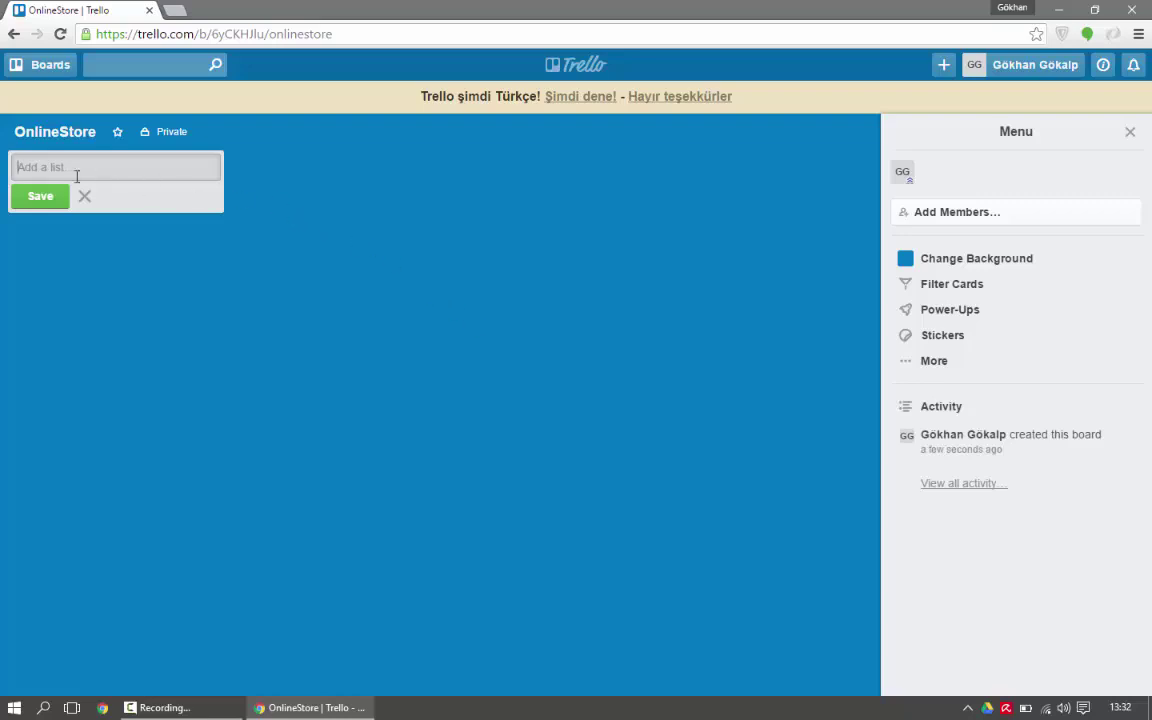
click(44, 136)
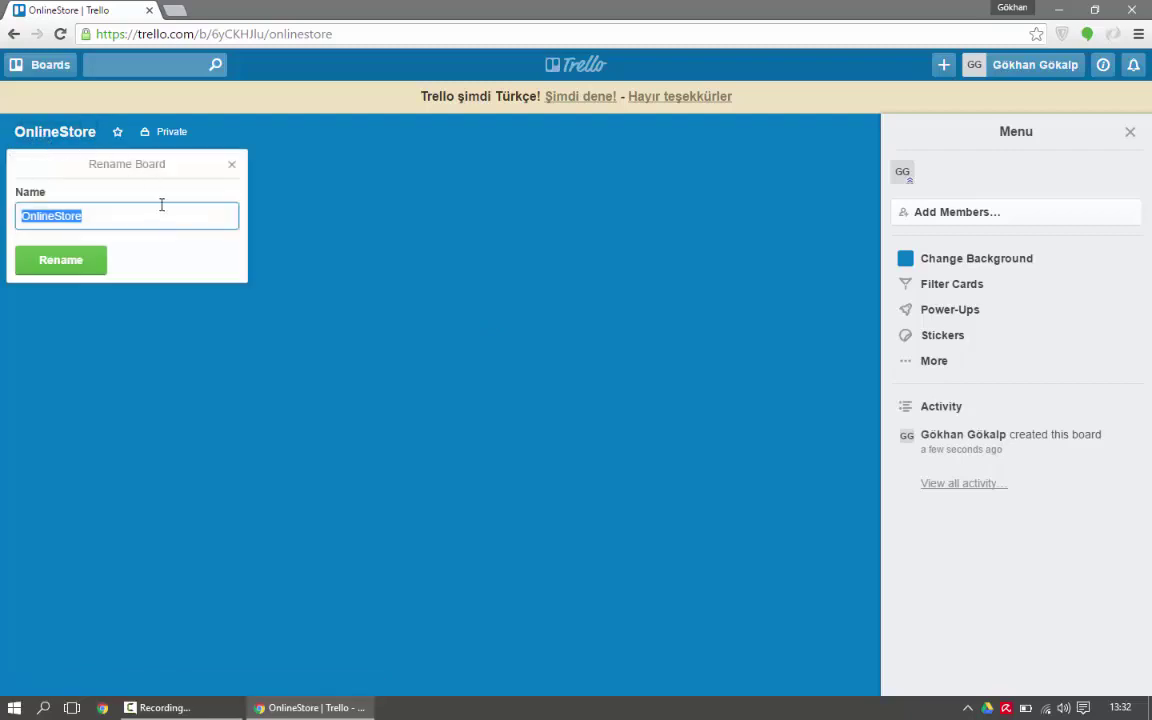
click(98, 266)
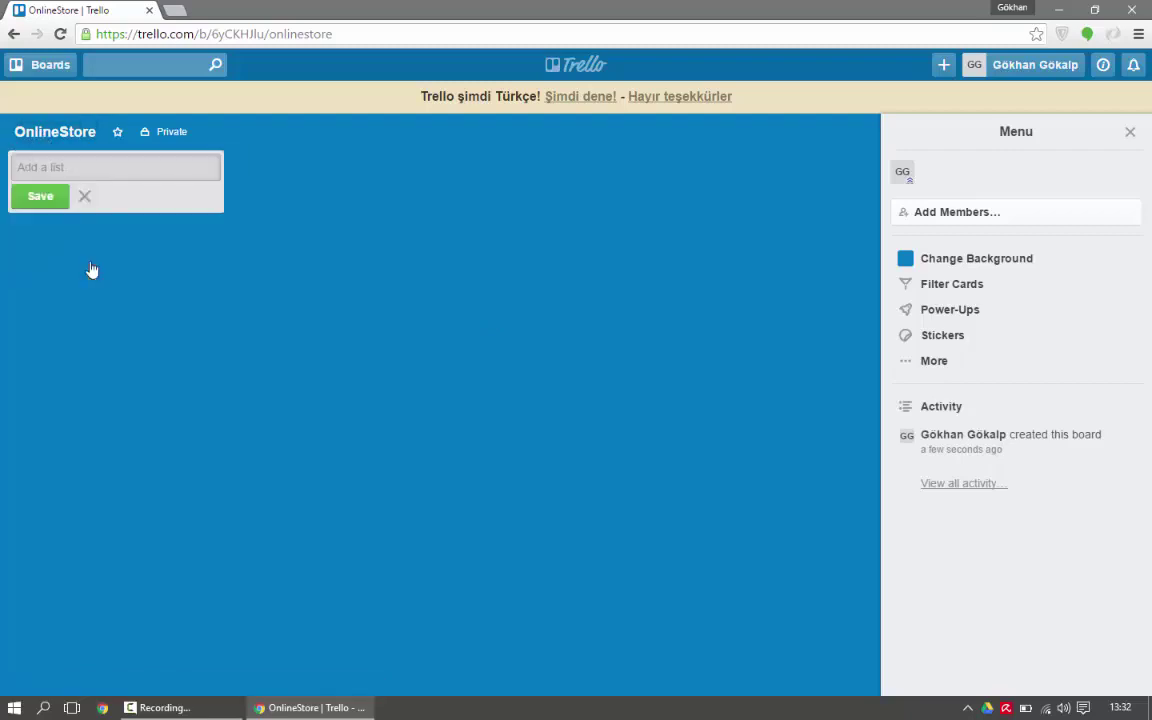
Add a first list named Kitap to the OnlineStore board.
click(88, 175)
text(Kitap)
click(30, 195)
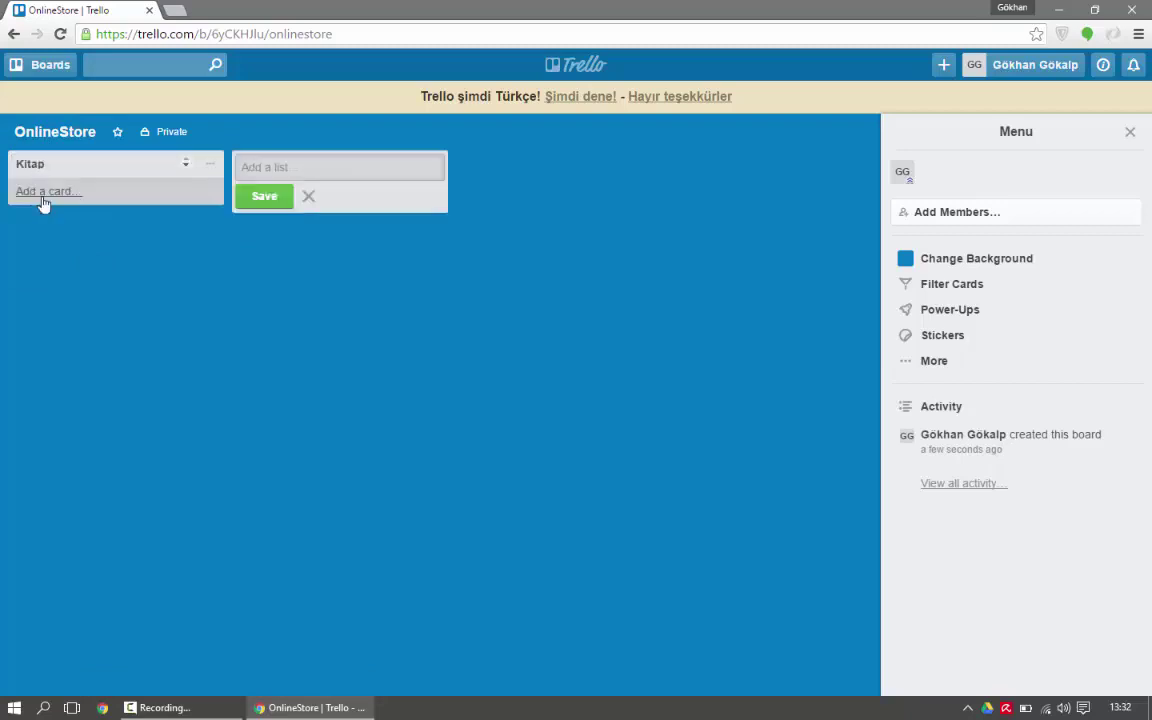
click(183, 234)
click(27, 166)
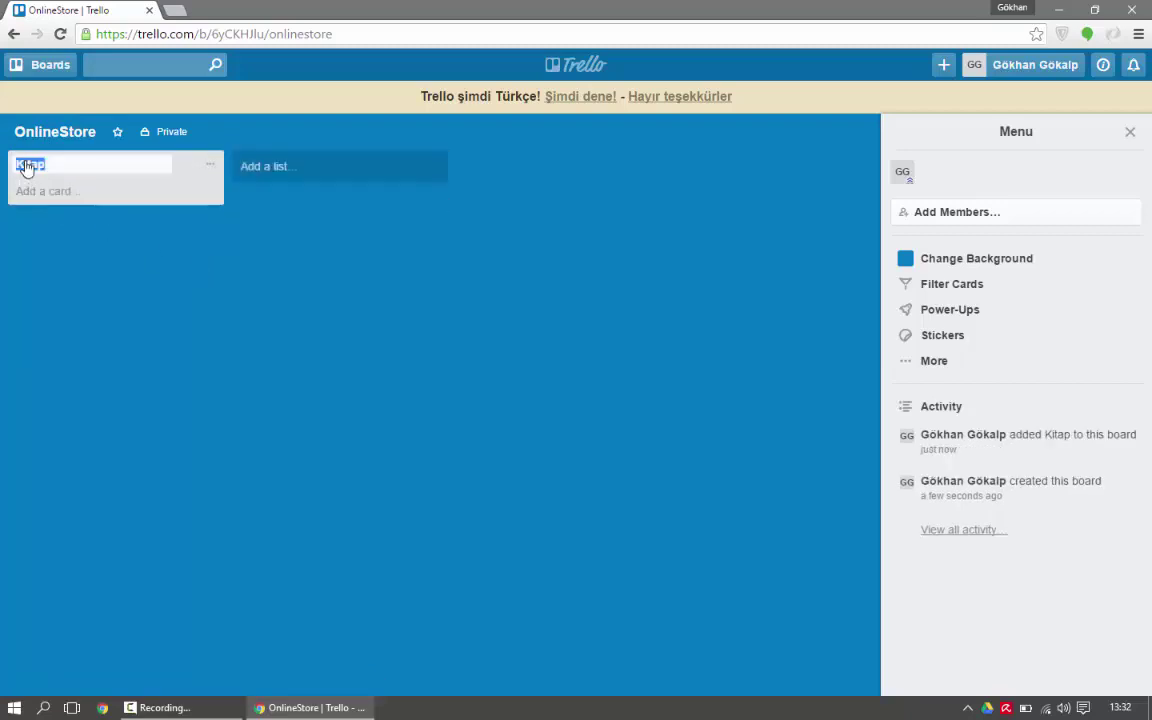
click(185, 241)
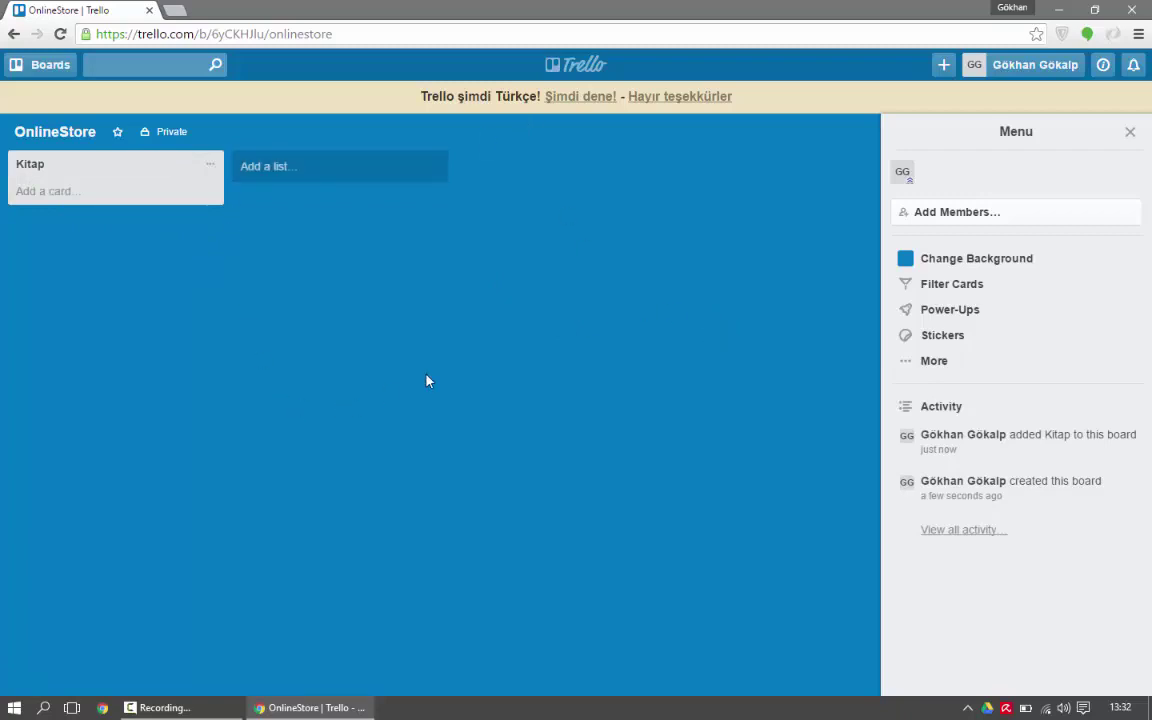
click(44, 72)
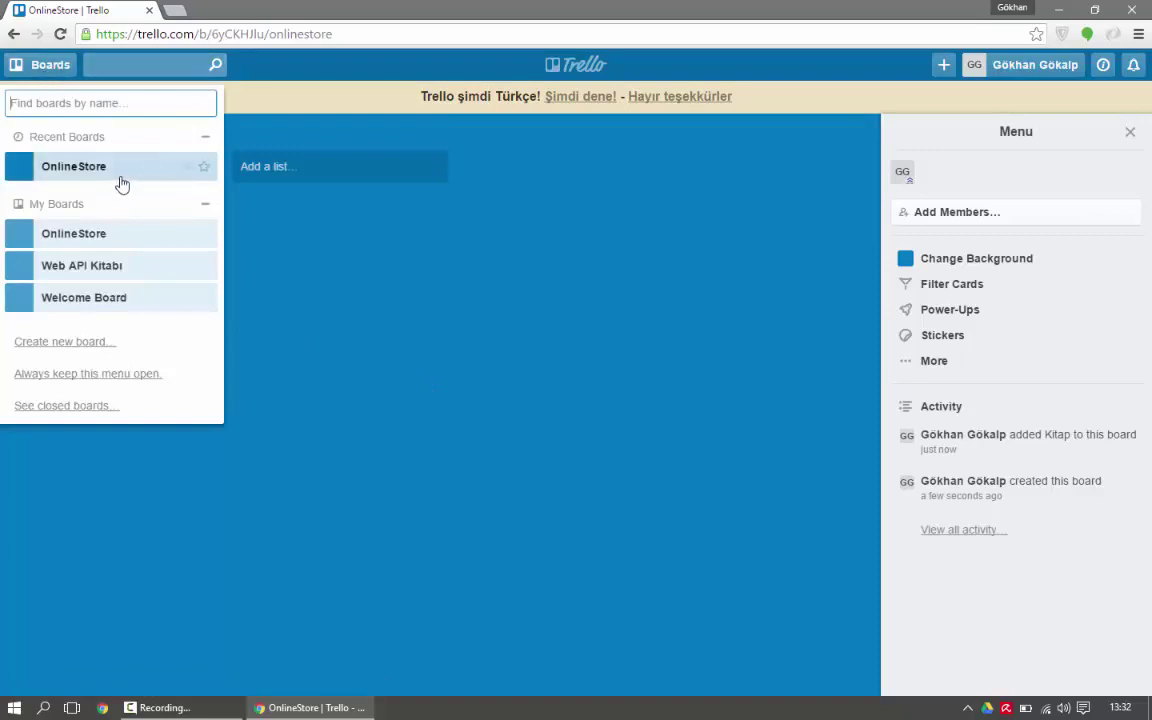
click(285, 163)
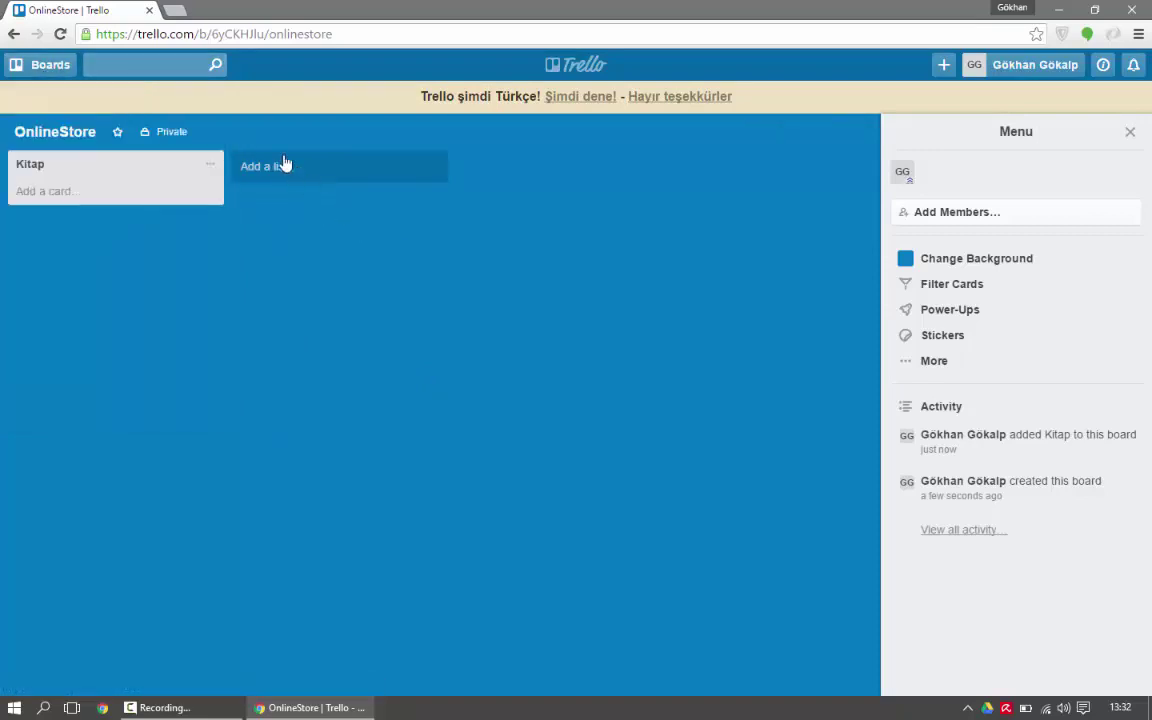
click(287, 175)
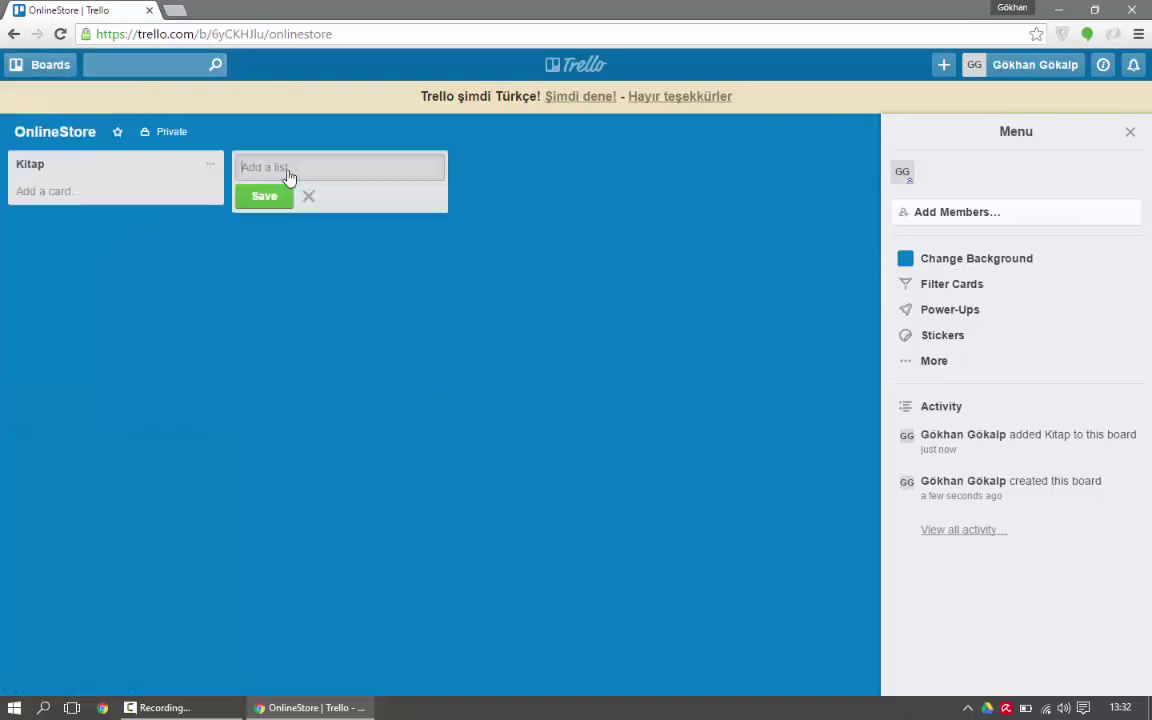
click(310, 302)
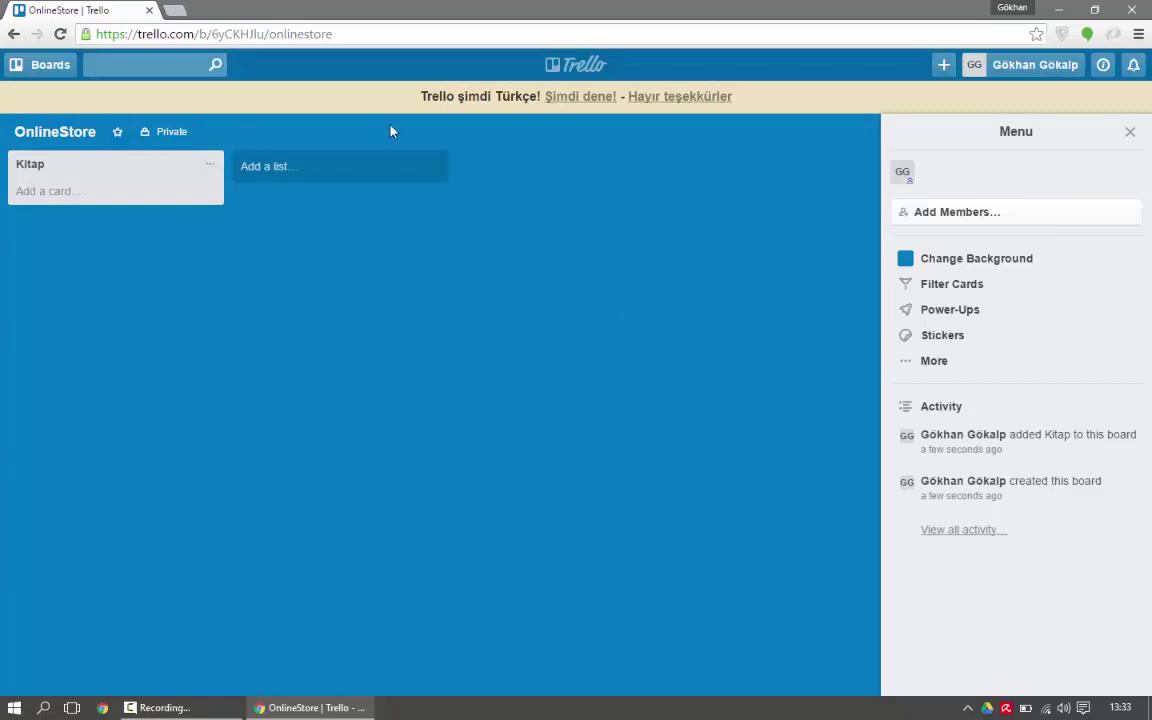
Decline the offer to switch the interface to Turkish and look through the list of available boards.
click(706, 102)
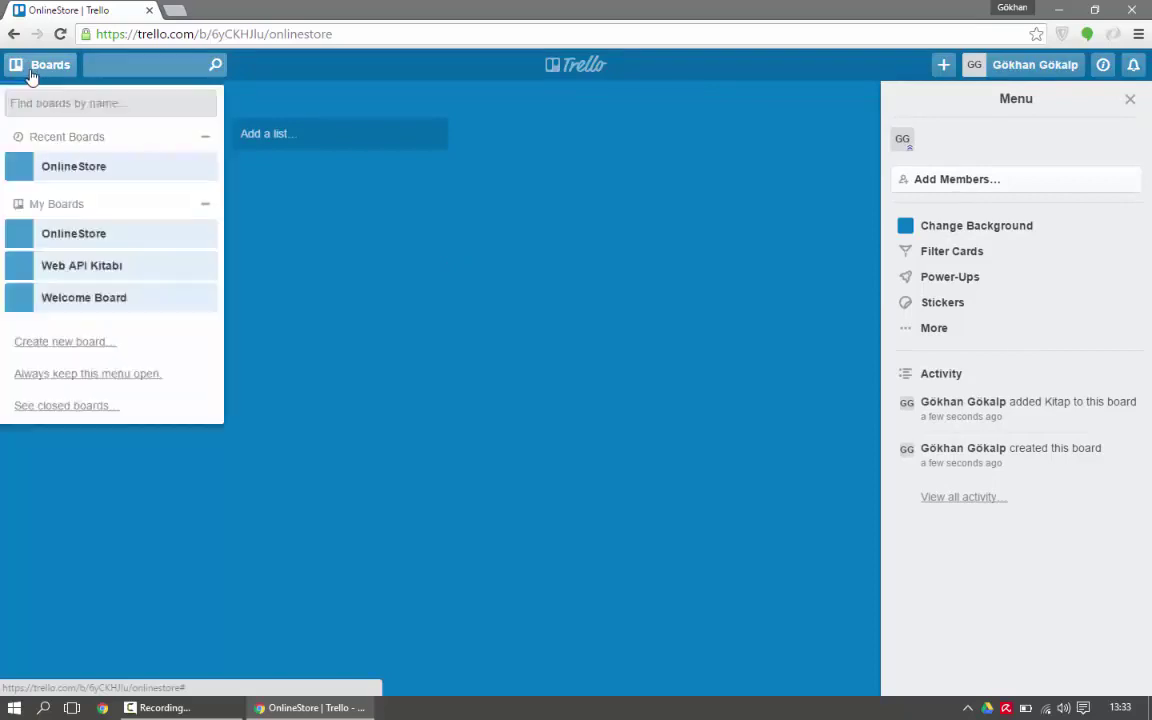
click(31, 66)
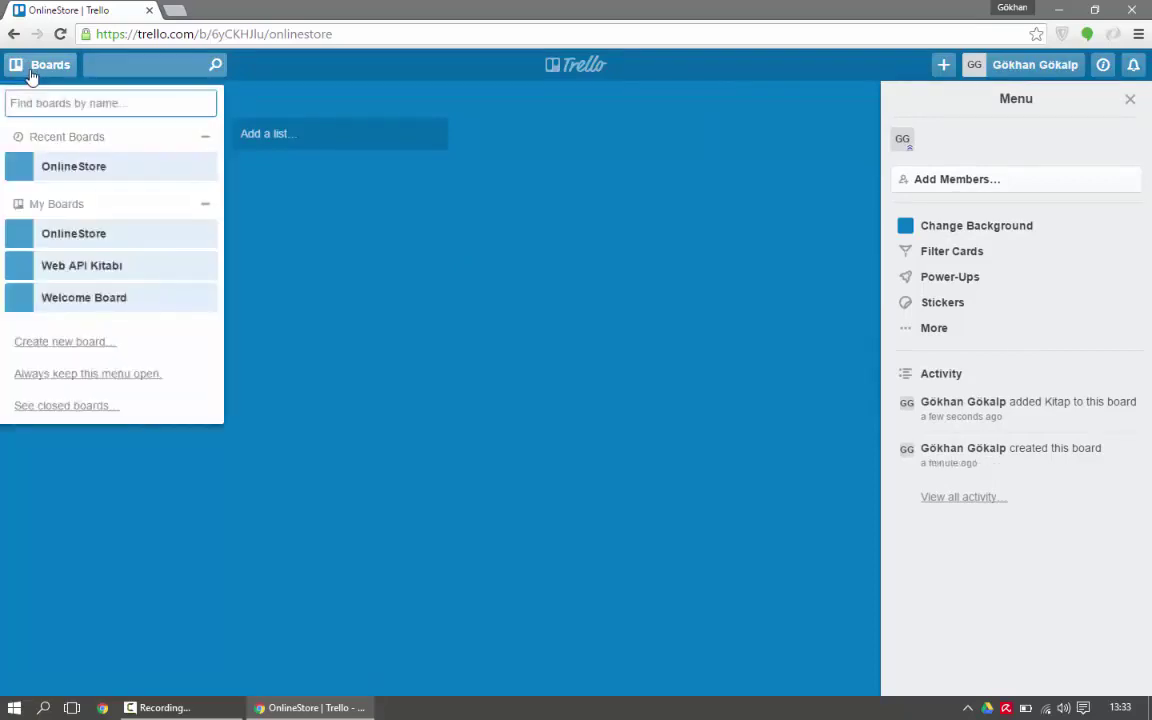
click(113, 168)
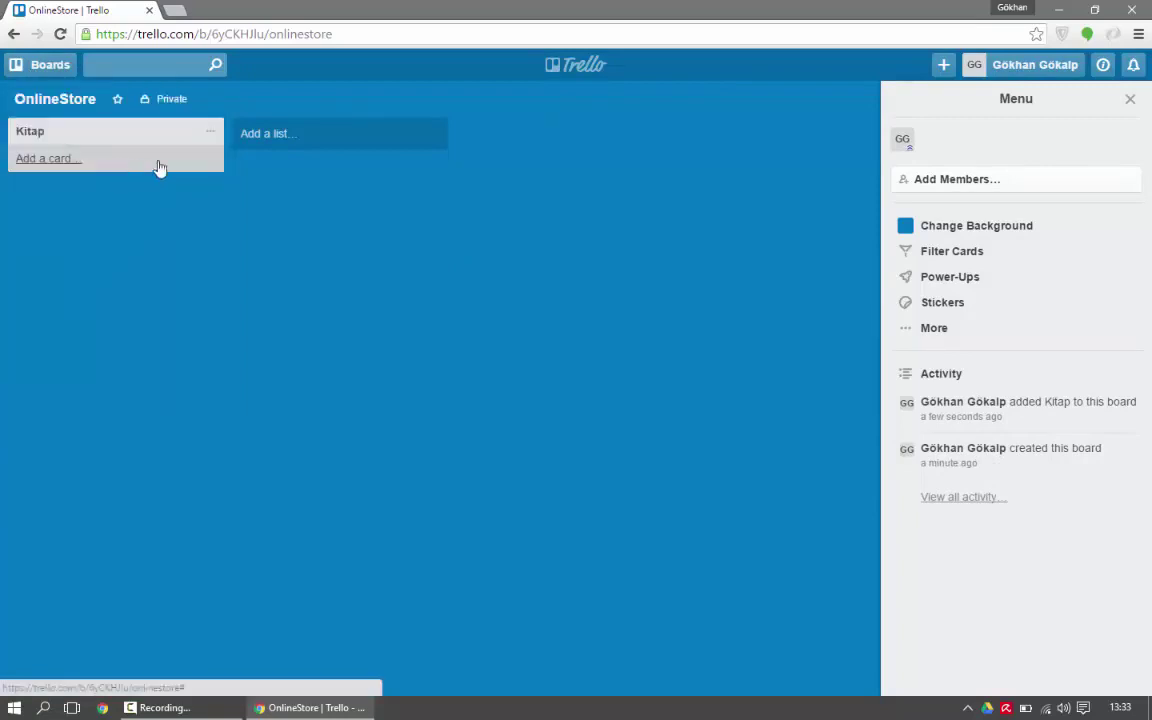
Rename the Kitap list to To-Do.
click(76, 132)
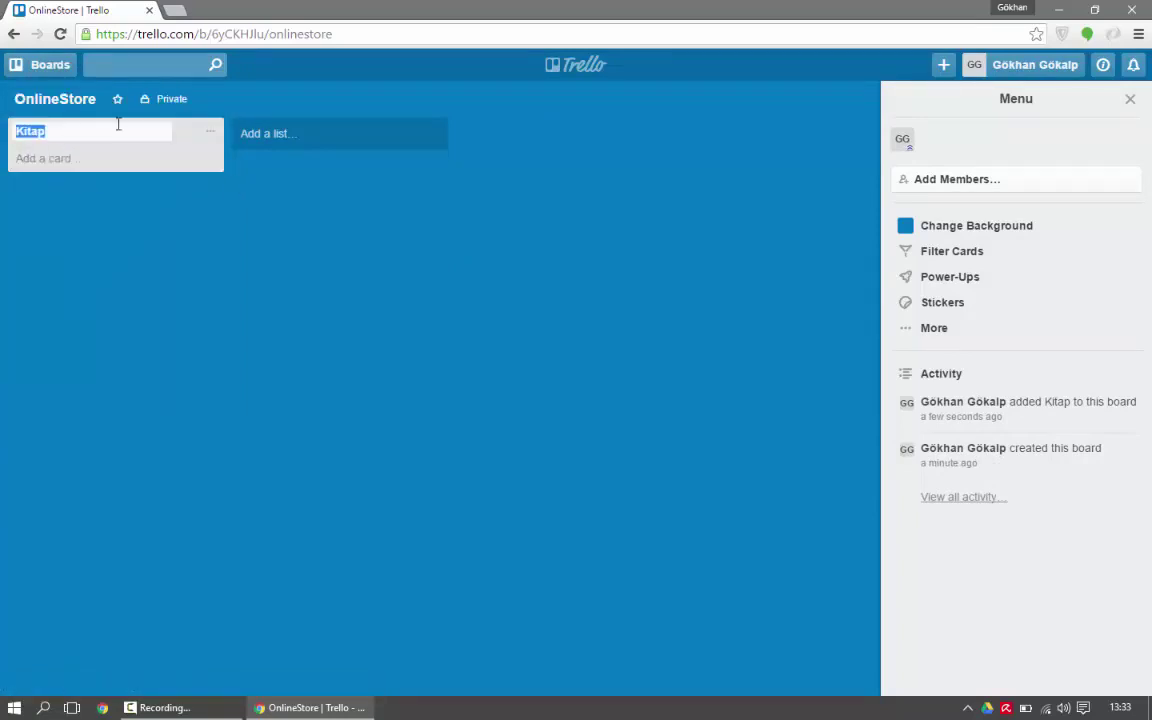
text(To-Do)
key(Return)
Add two more lists named In-Progress and Done after the To-Do list.
click(285, 136)
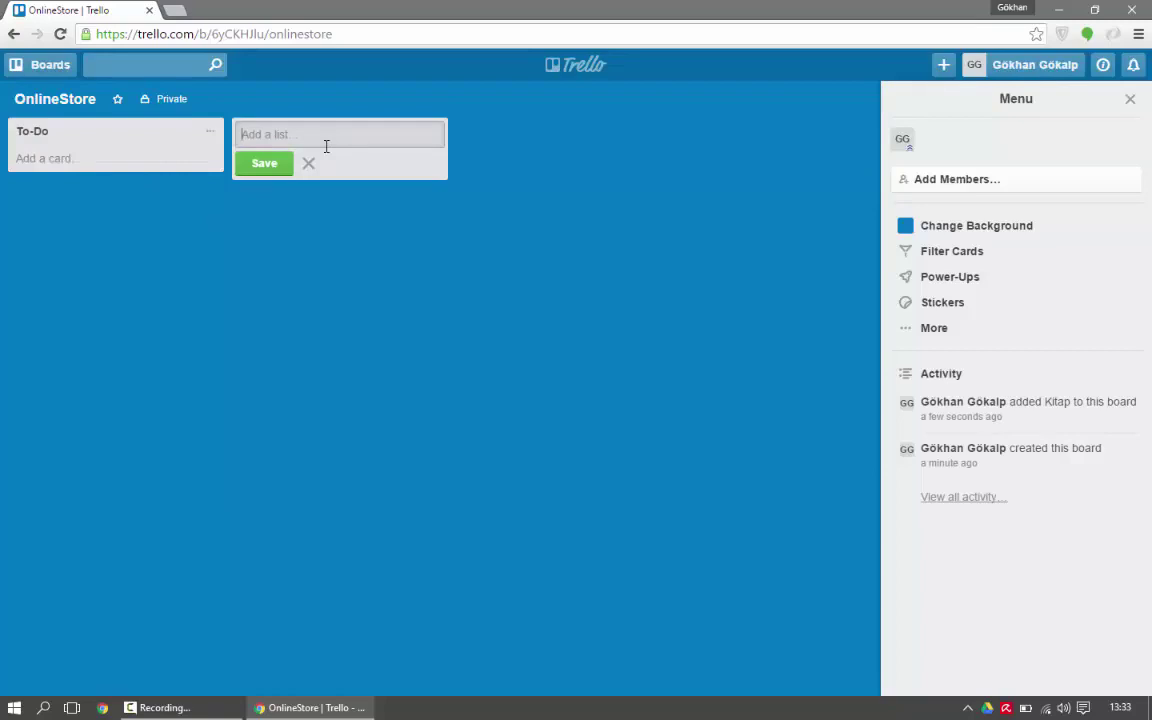
text(In-Progress)
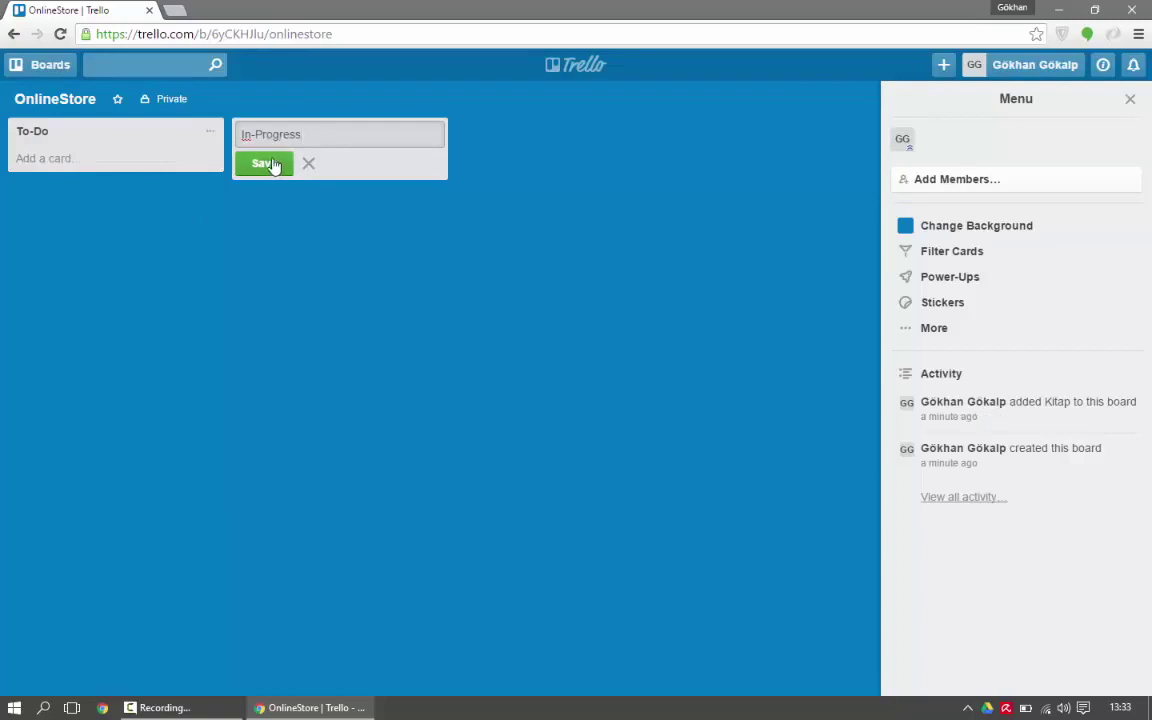
click(272, 165)
text(Don)
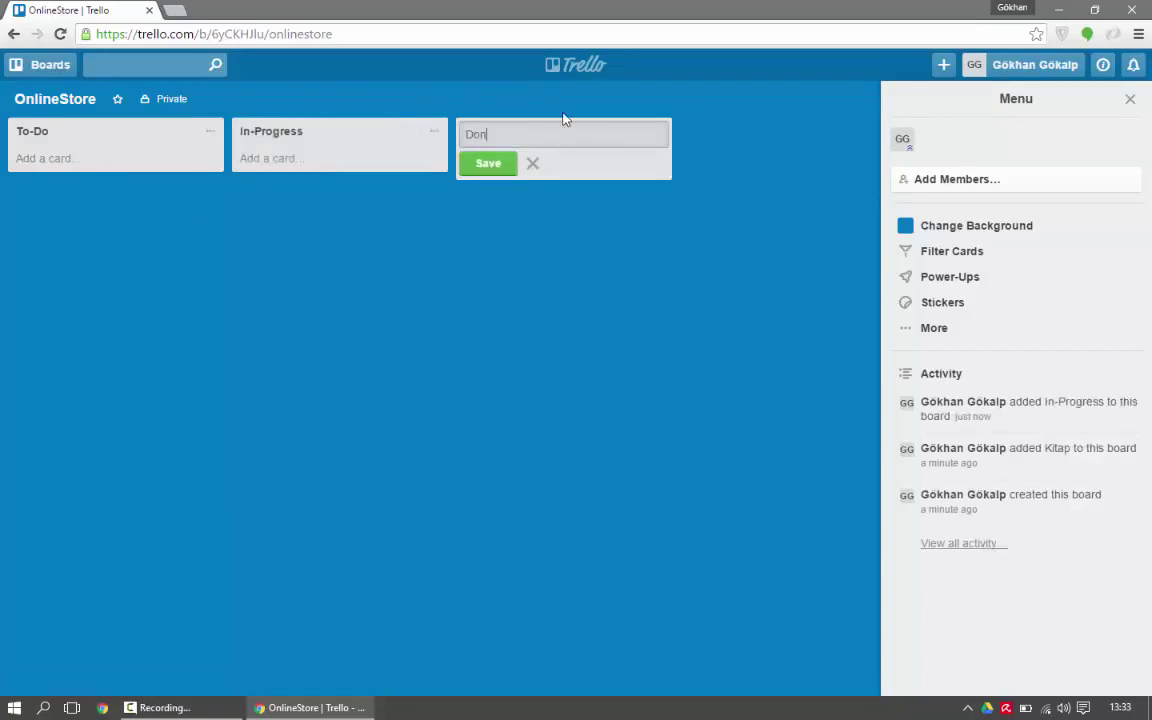
text(e)
click(486, 164)
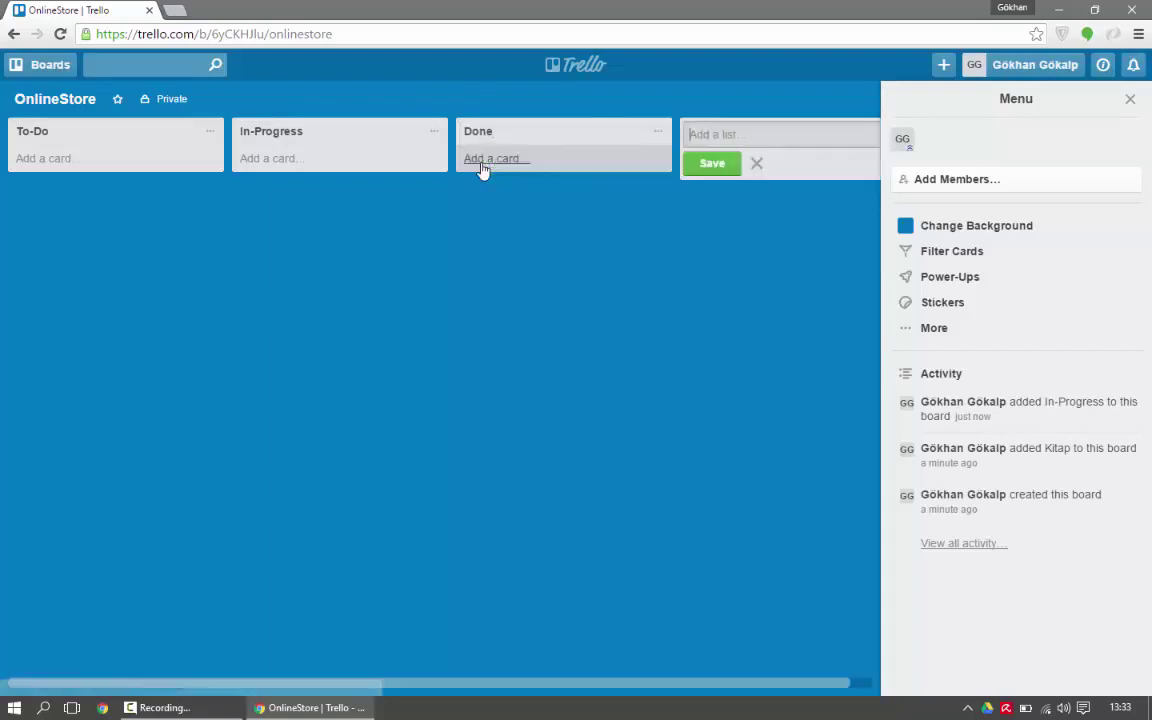
click(523, 352)
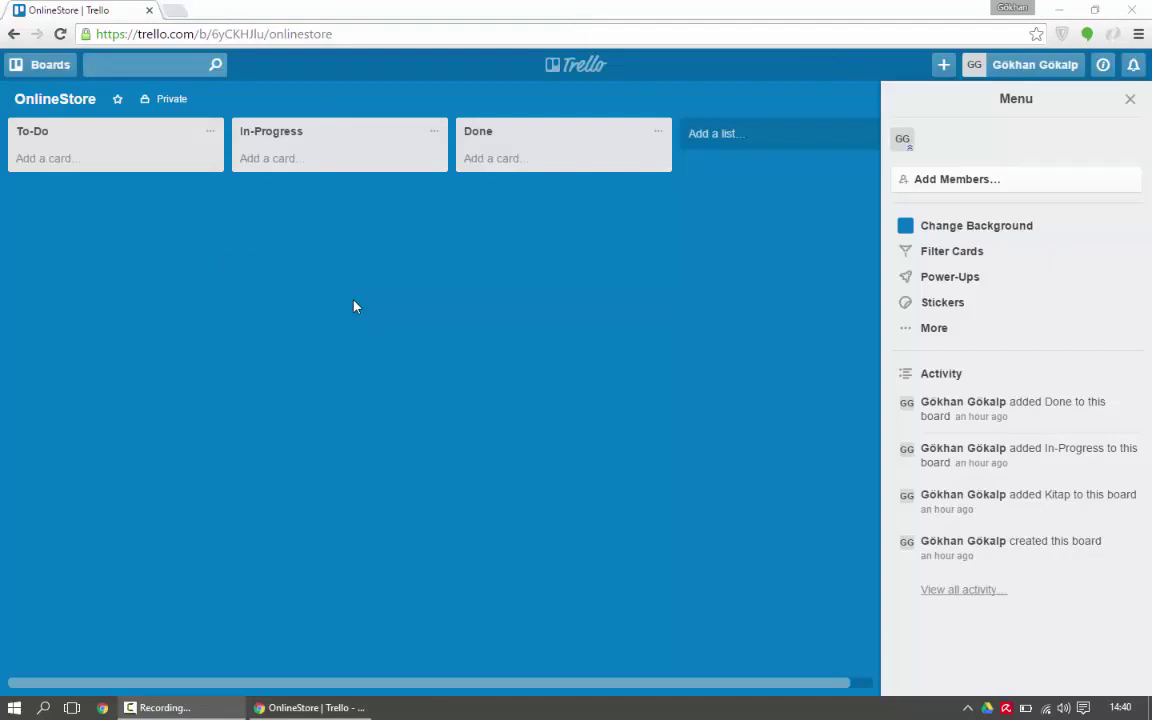
Add the cards Core.Common.Contracts and Core to the To-Do list.
click(60, 158)
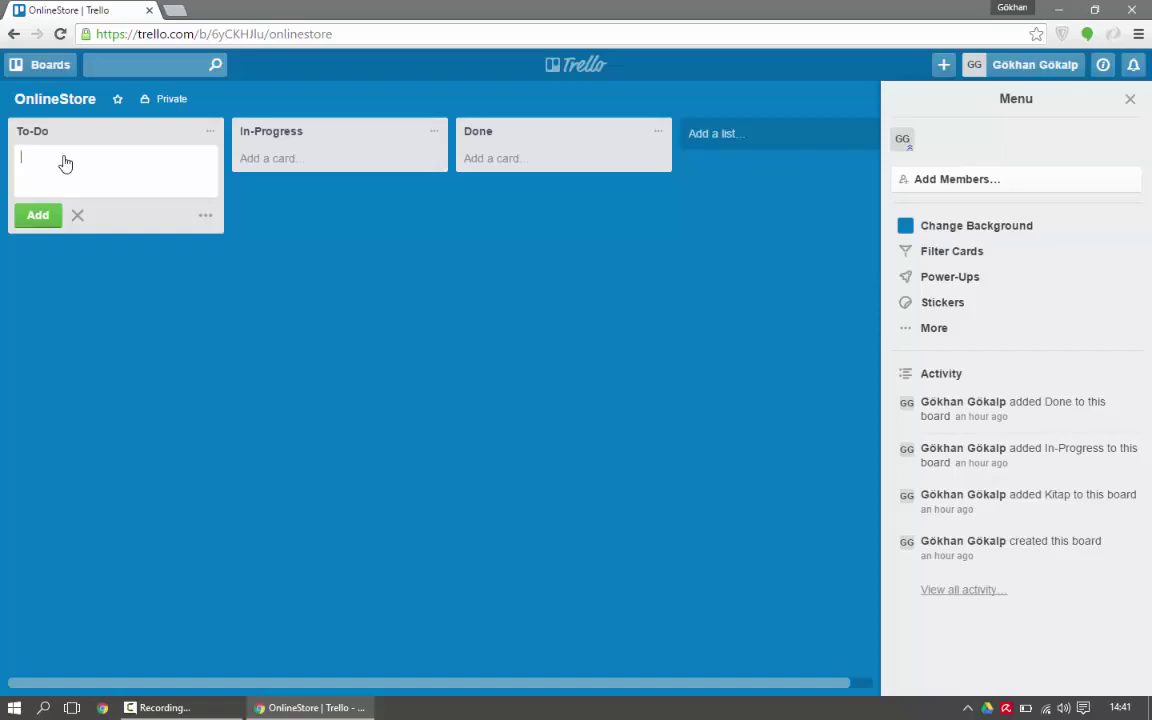
text(Core.Common.Con)
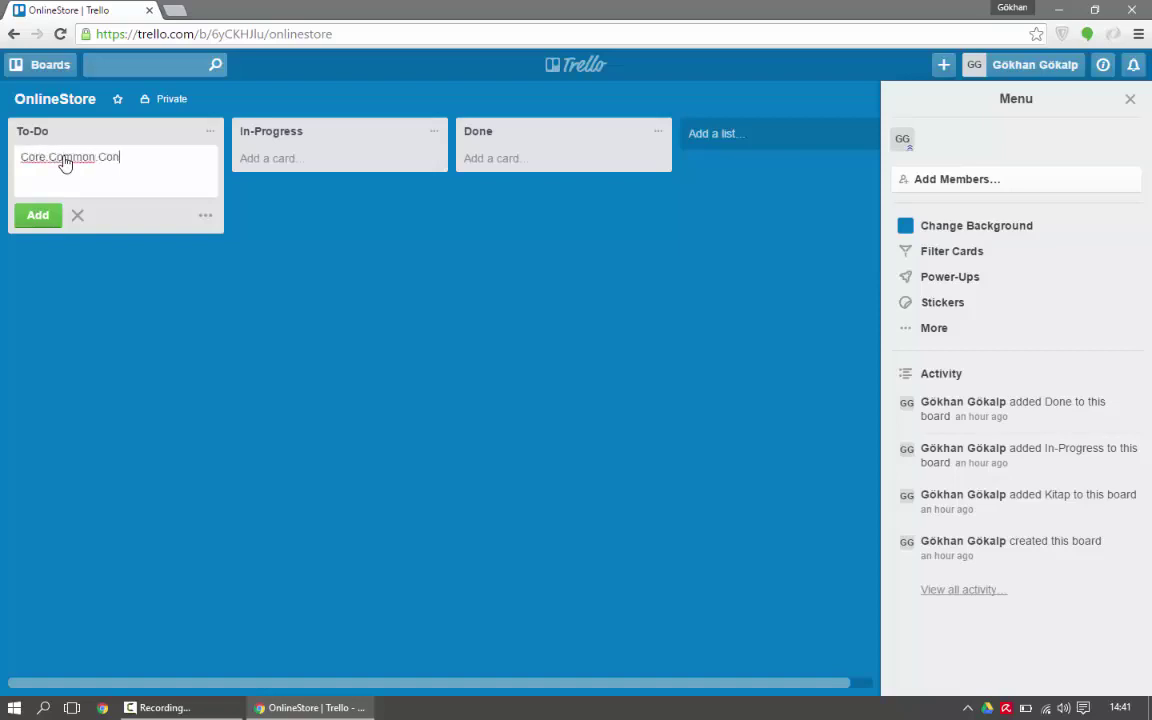
text(tracts)
click(37, 216)
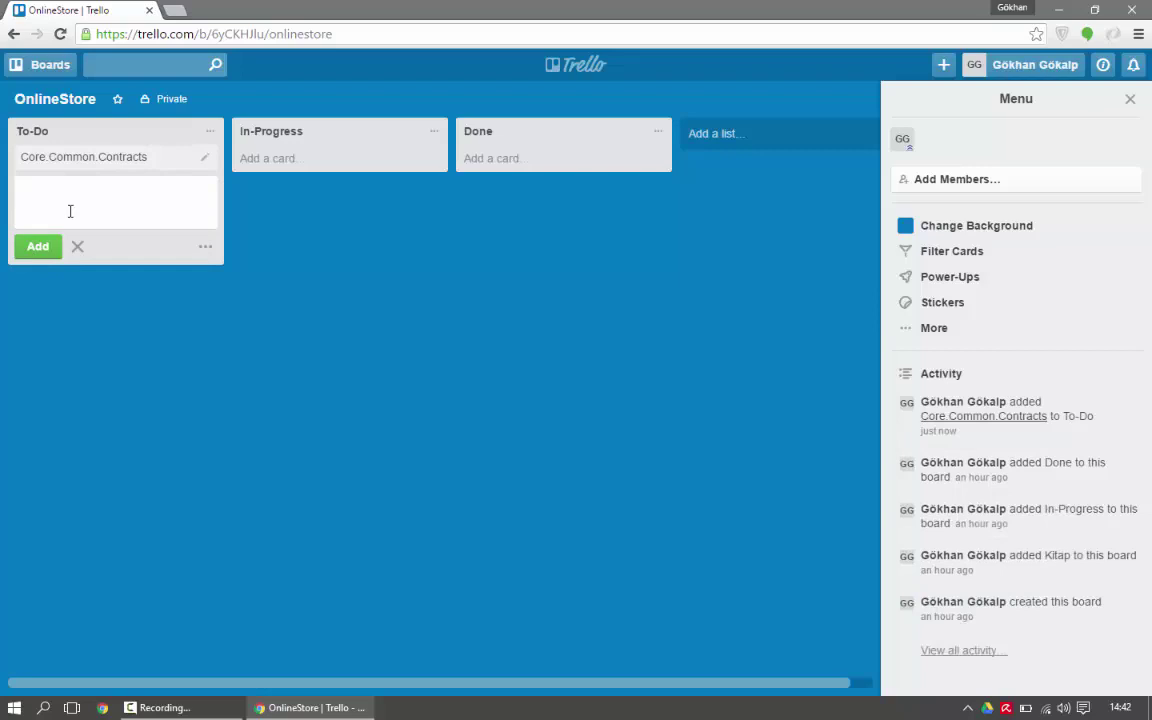
text(Core)
click(37, 245)
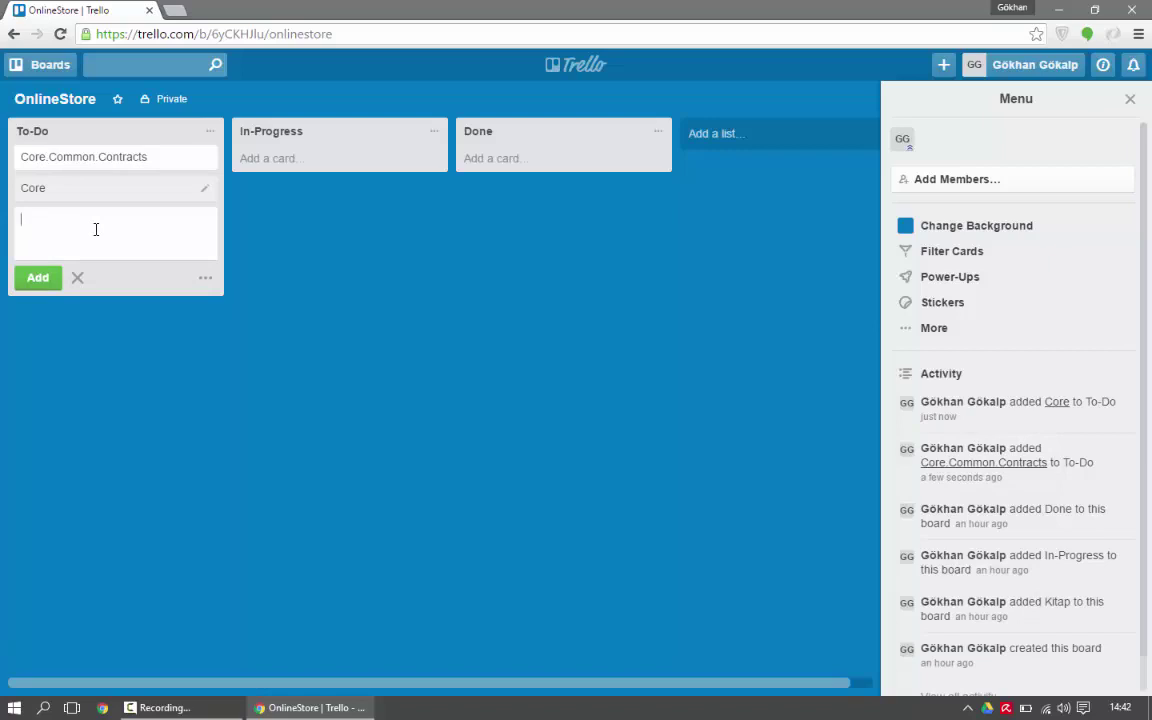
Add the cards Core.Common.Caching and Core.Common.Logging to the To-Do list.
text(Core.Common.Caching)
click(36, 272)
key(Escape)
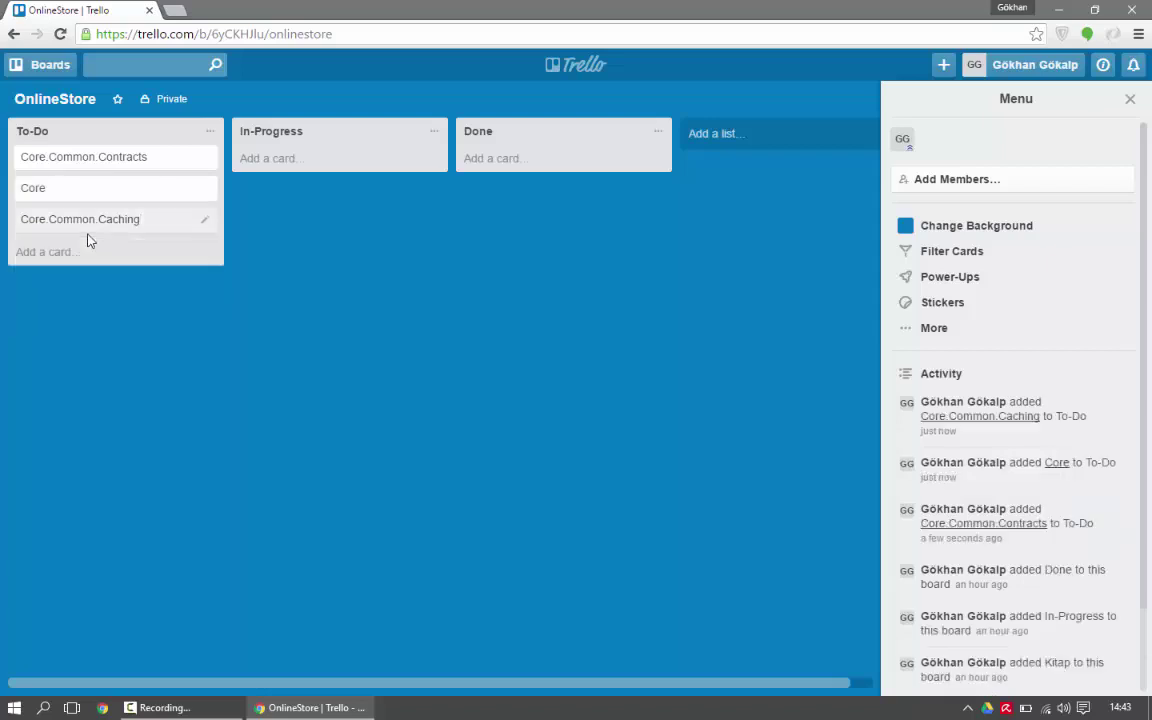
click(50, 251)
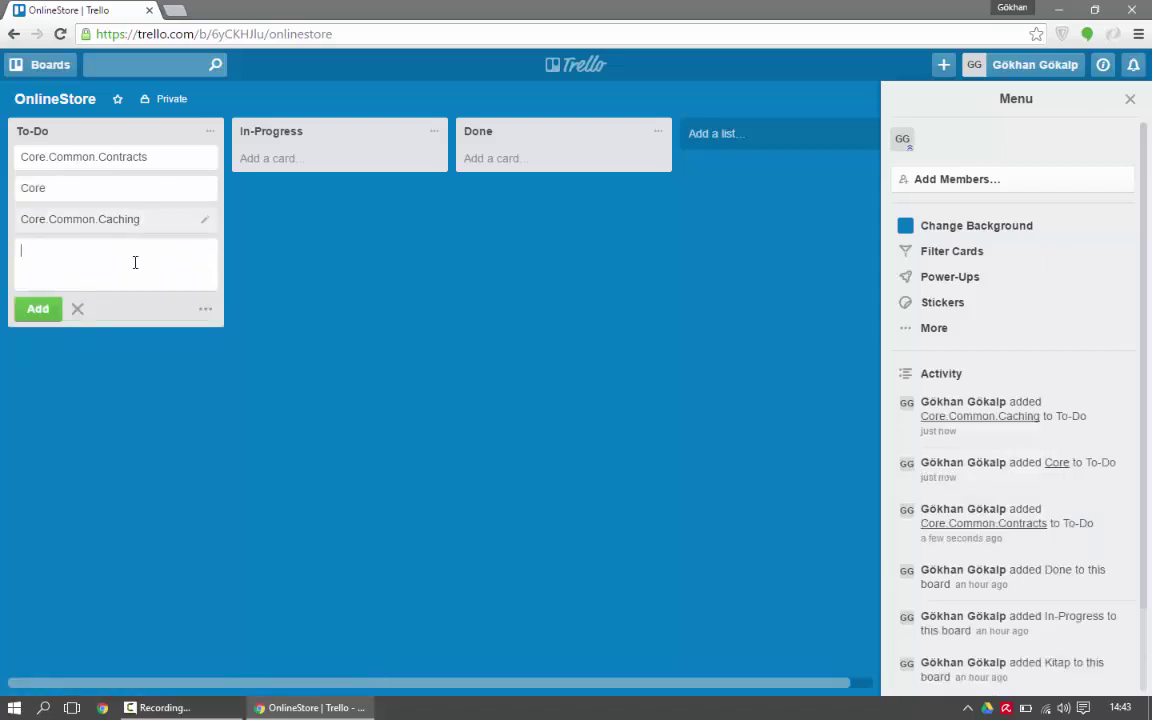
text(Core.Common.)
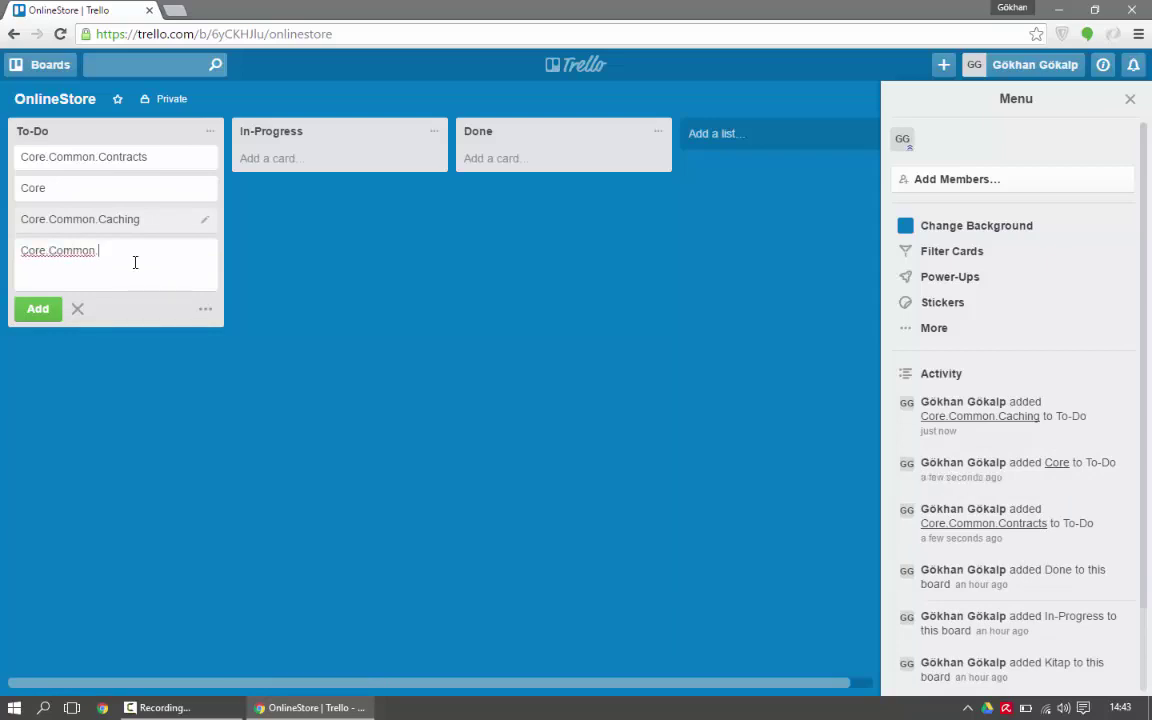
text(Logging)
click(38, 309)
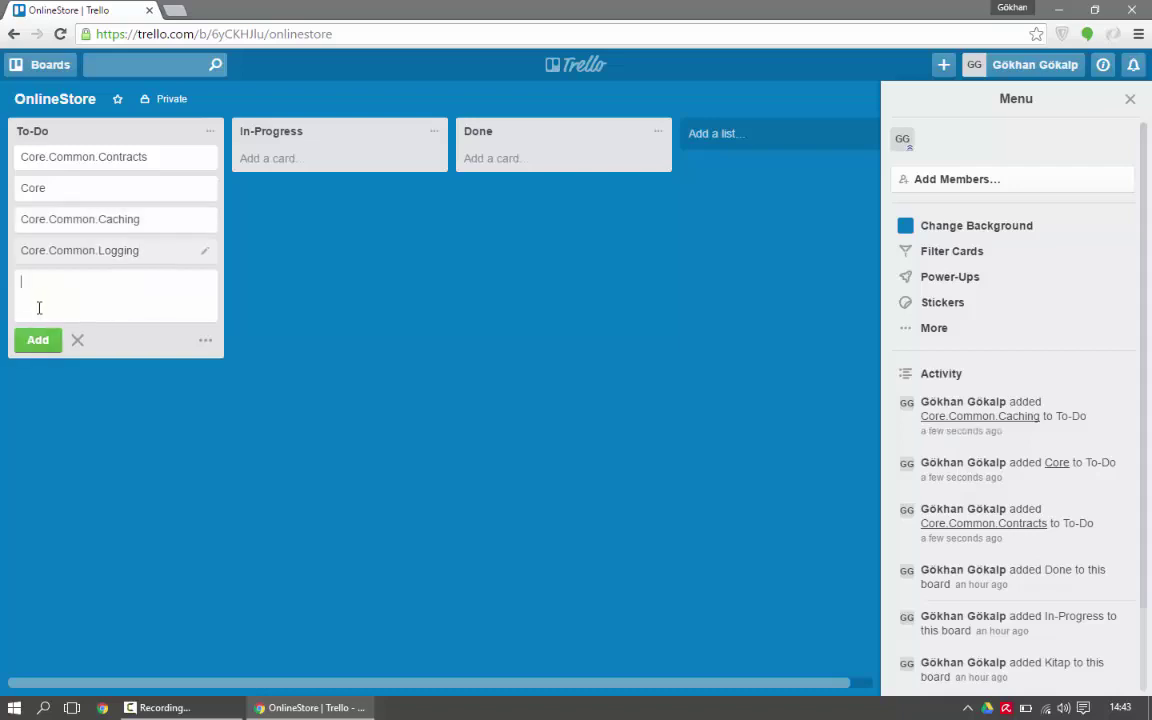
click(325, 342)
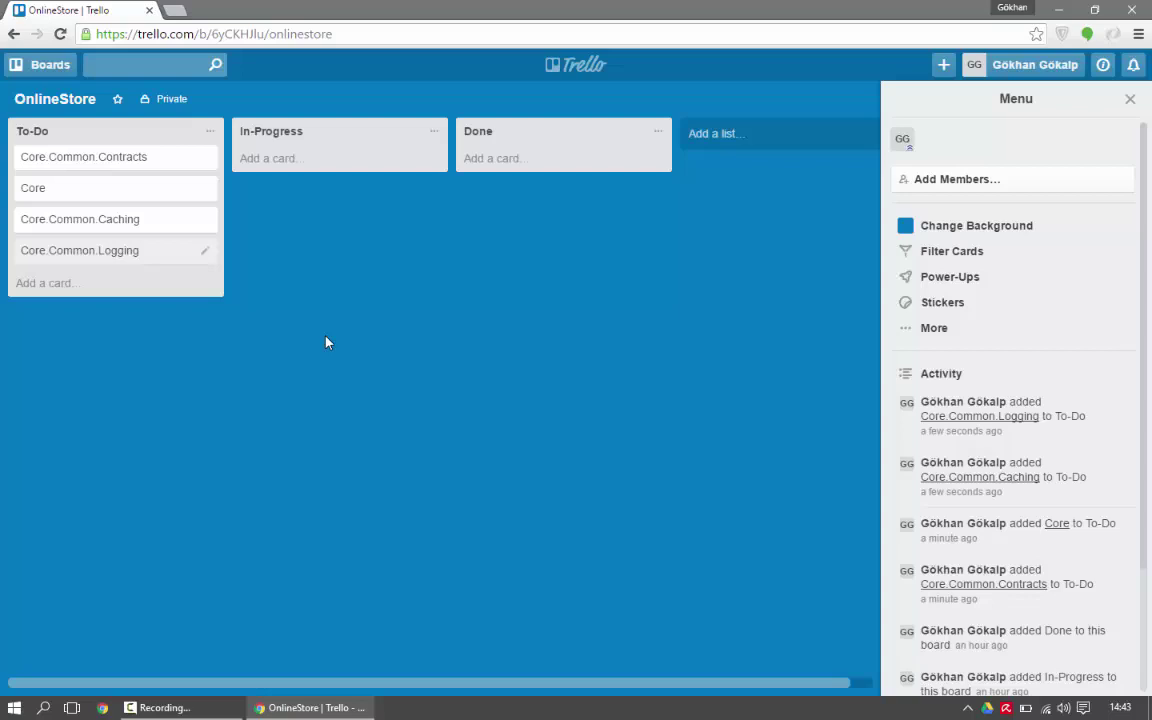
Add the cards Data.Entities and Data.Contracts to the To-Do list.
click(44, 285)
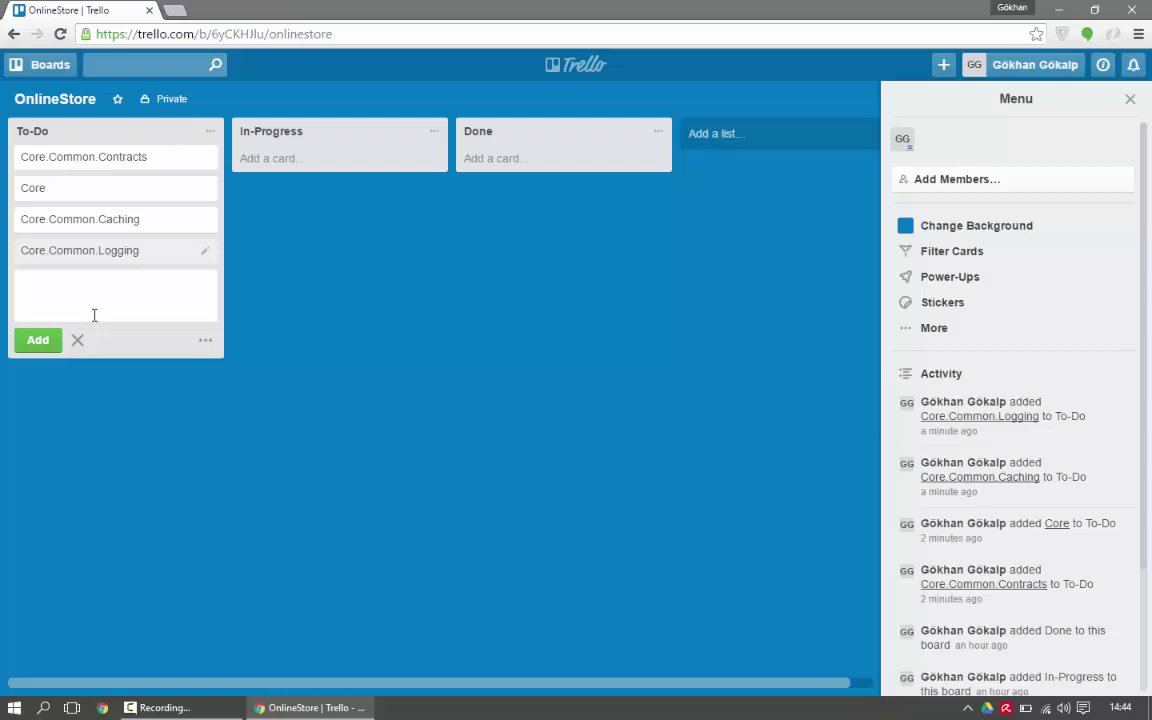
text(Data.Entities)
key(Return)
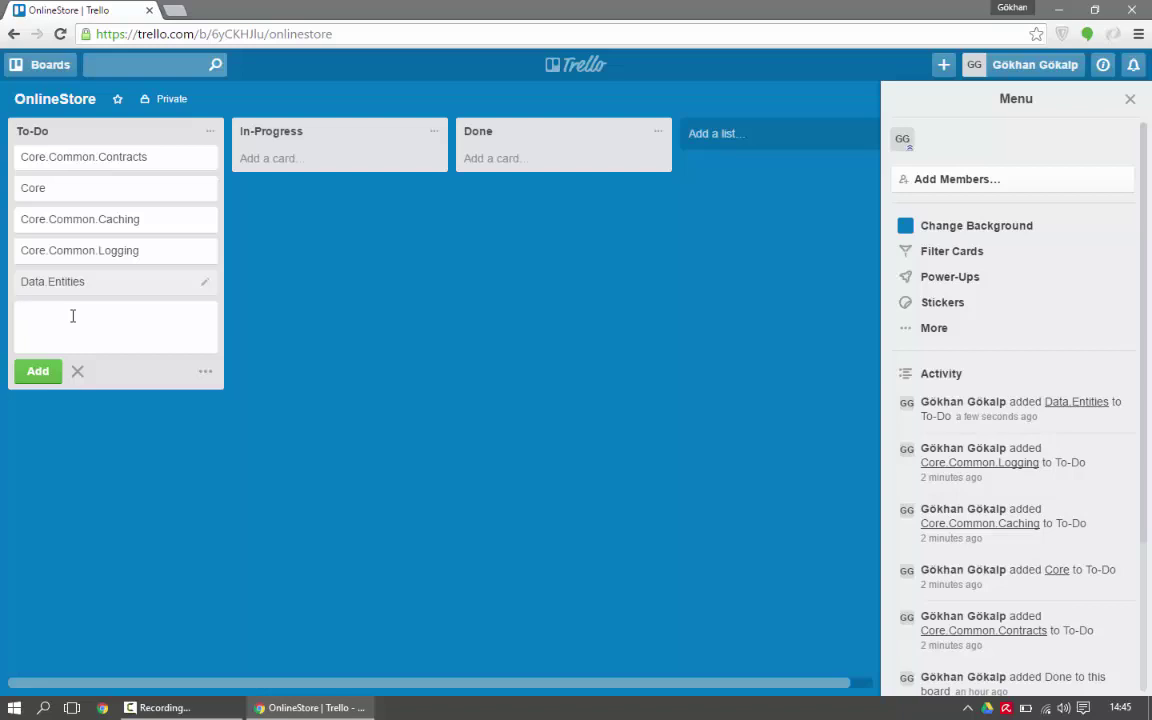
text(Data.Contracts)
click(31, 371)
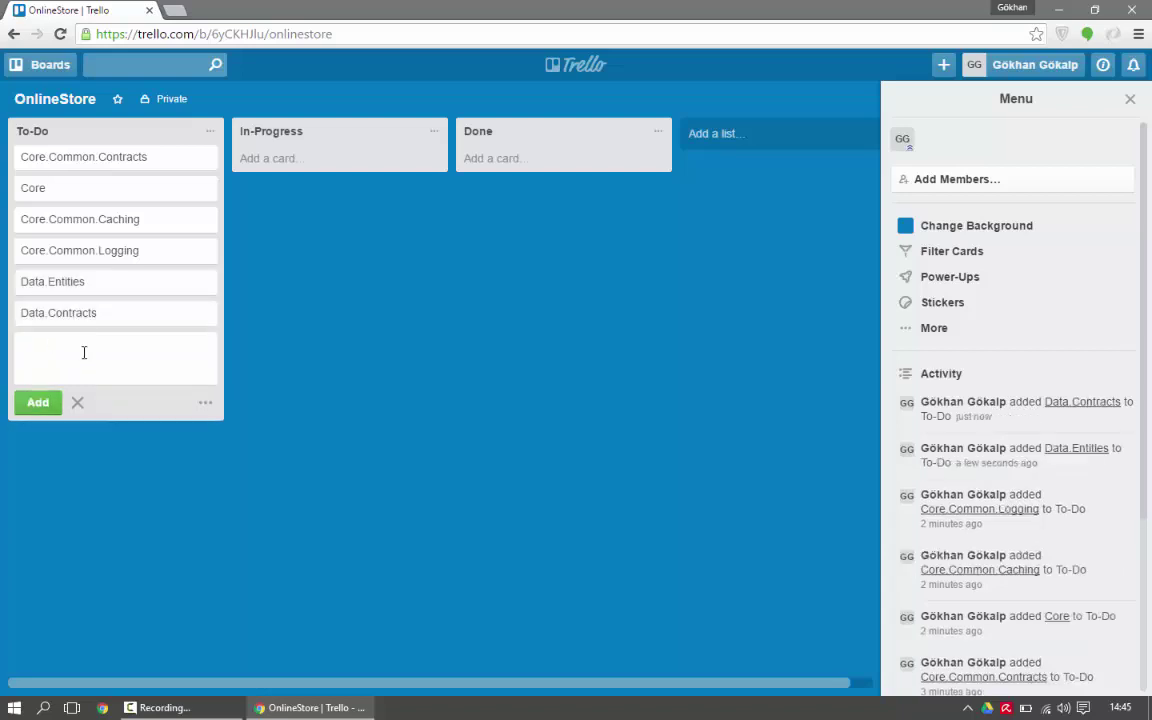
Add the cards Data and Business.Contracts to the To-Do list.
text(Data)
click(36, 404)
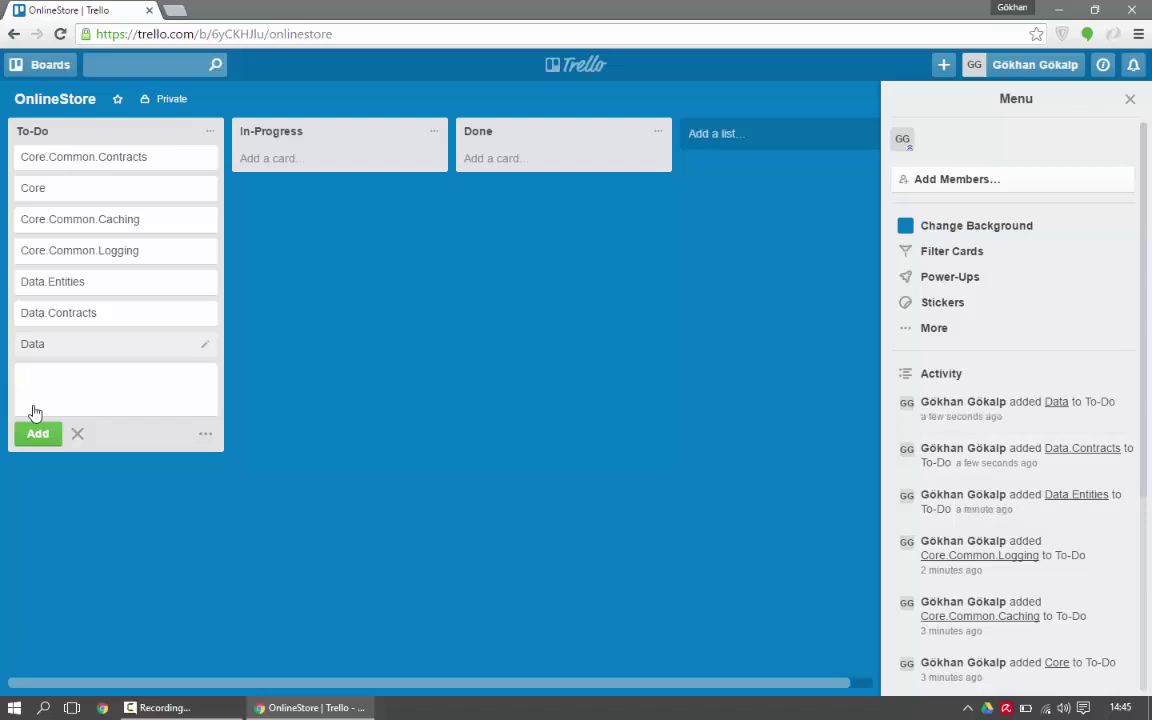
text(Business.Contracts)
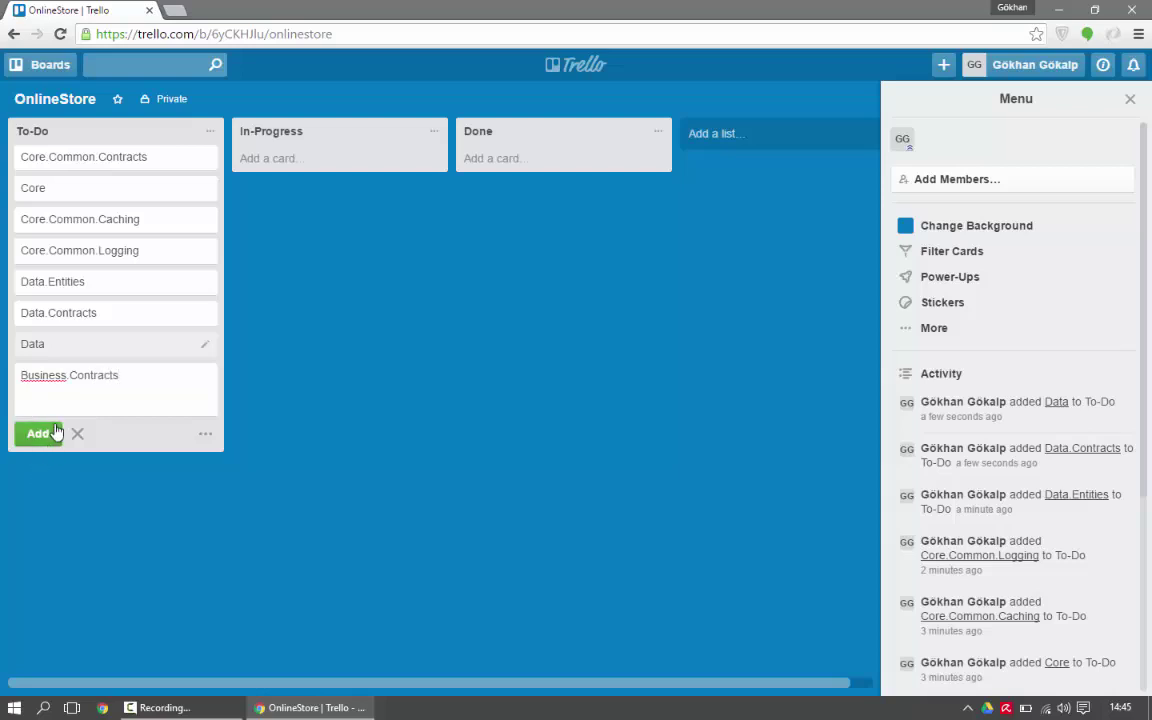
click(43, 440)
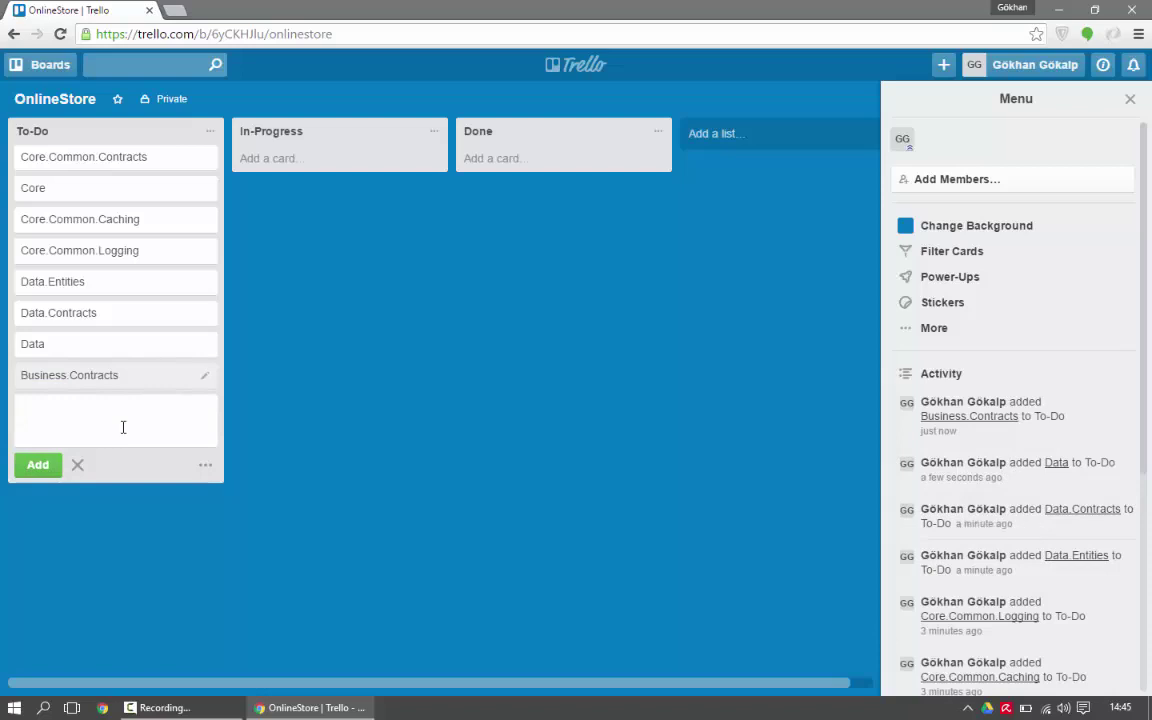
Add the cards Business and ServiceHost to the To-Do list.
text(Business)
click(37, 467)
click(358, 411)
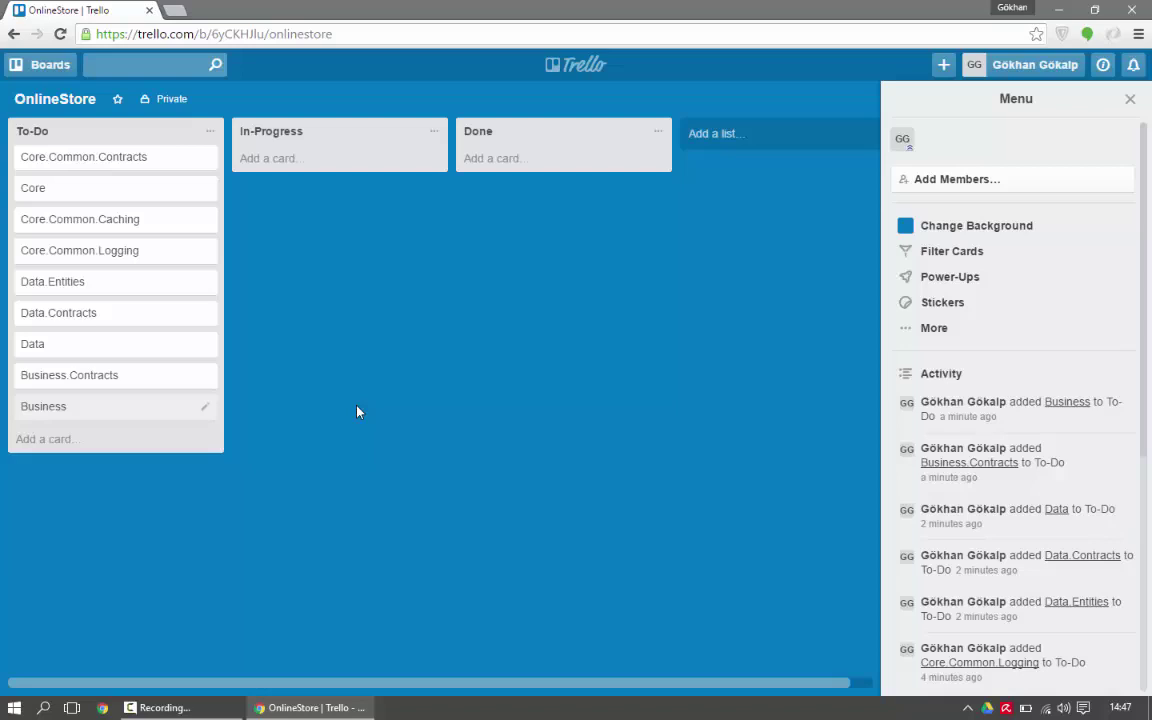
click(44, 440)
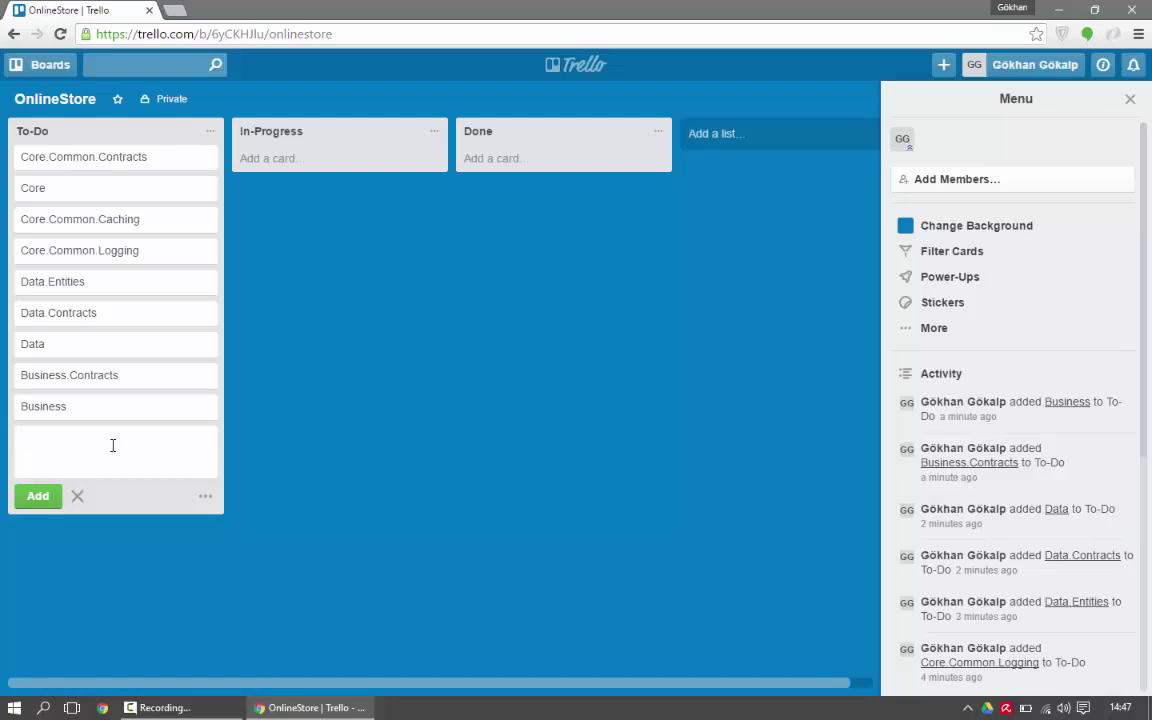
text(ServiceHost)
click(45, 497)
click(375, 431)
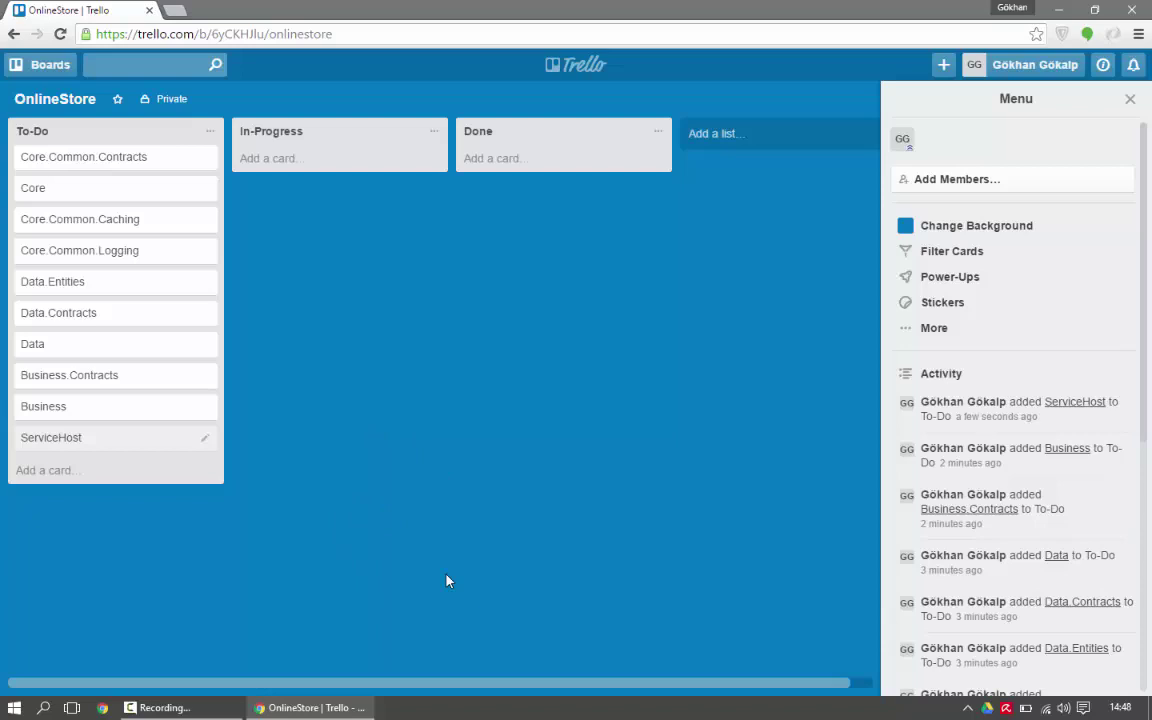
Add a card named DI Container Implementasyonu to the To-Do list.
click(110, 474)
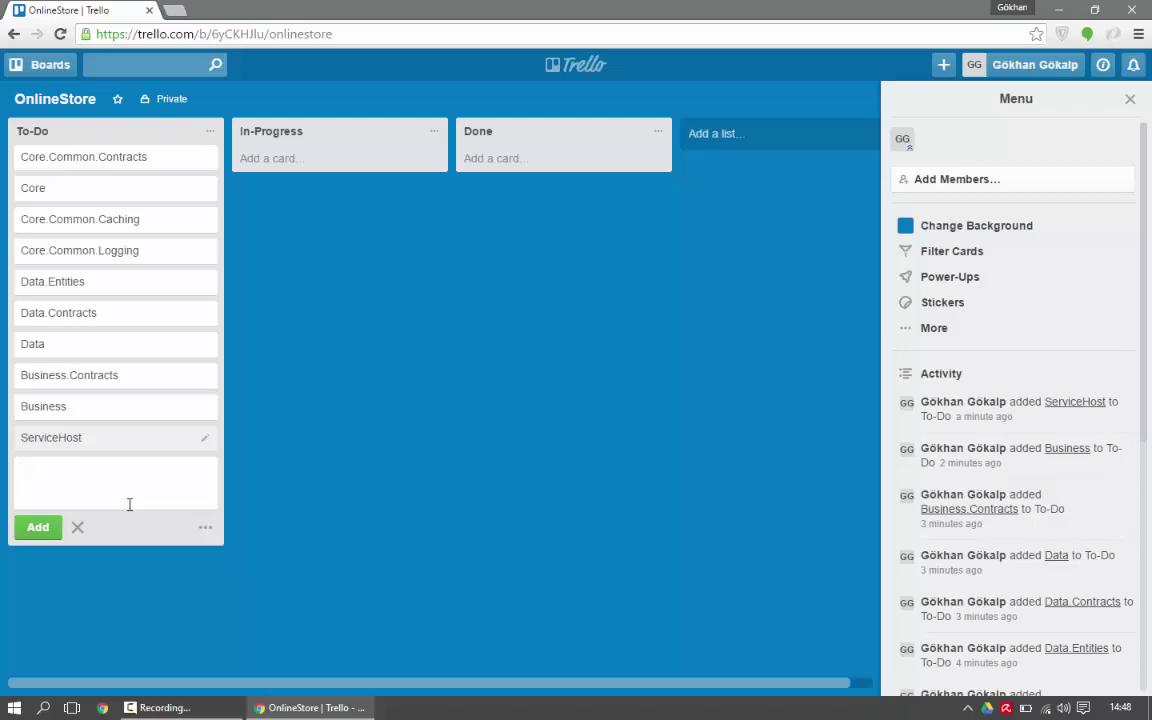
text(DI Container Implement)
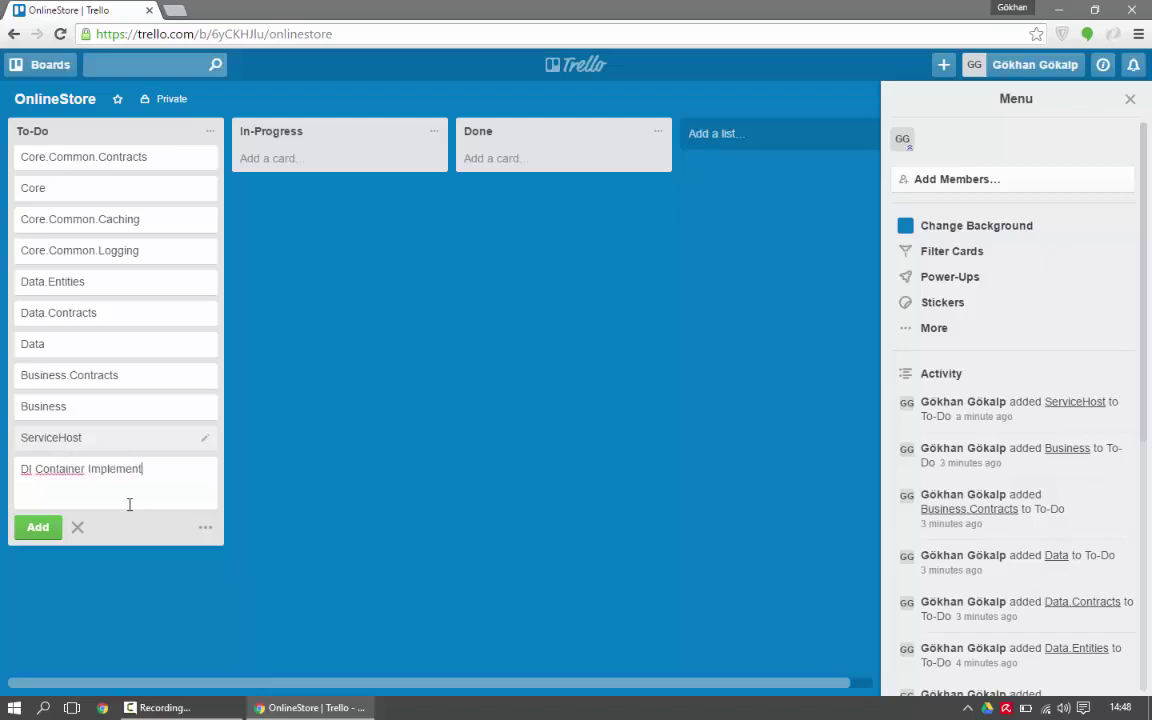
text(asyonu)
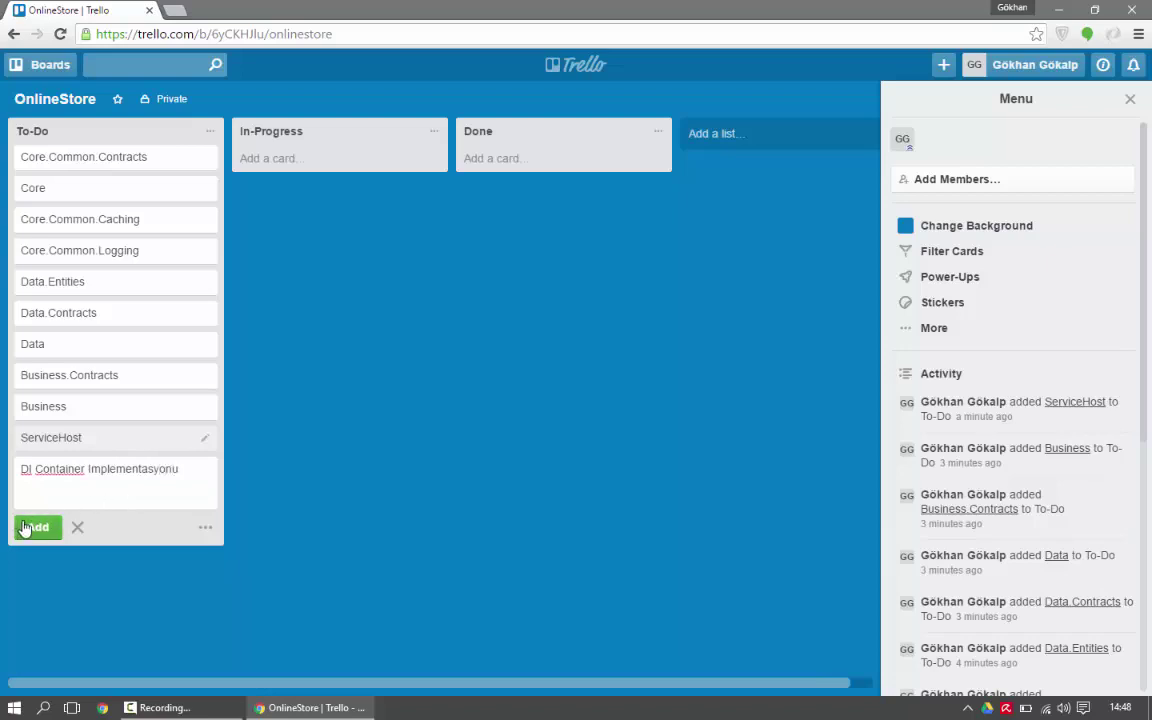
click(25, 528)
Post the comment "WindsorHttpContrallerActivar'ın Eklenmesi" on the DI Container Implementasyonu card.
click(170, 470)
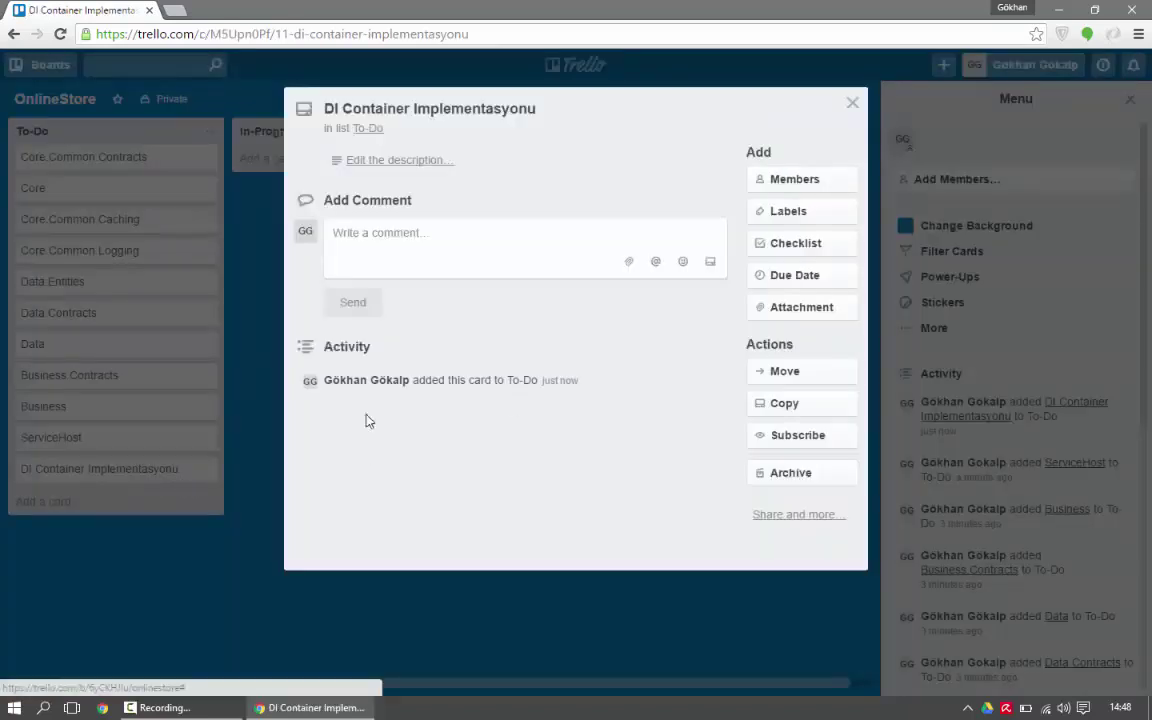
click(422, 223)
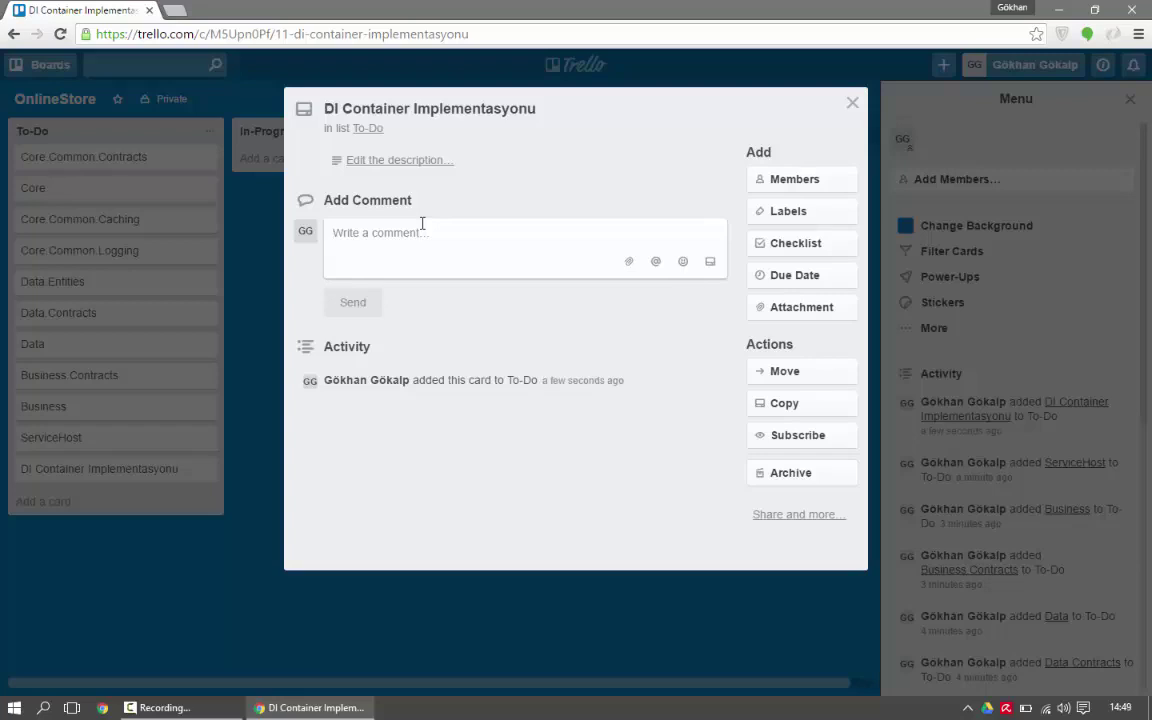
text(Winds)
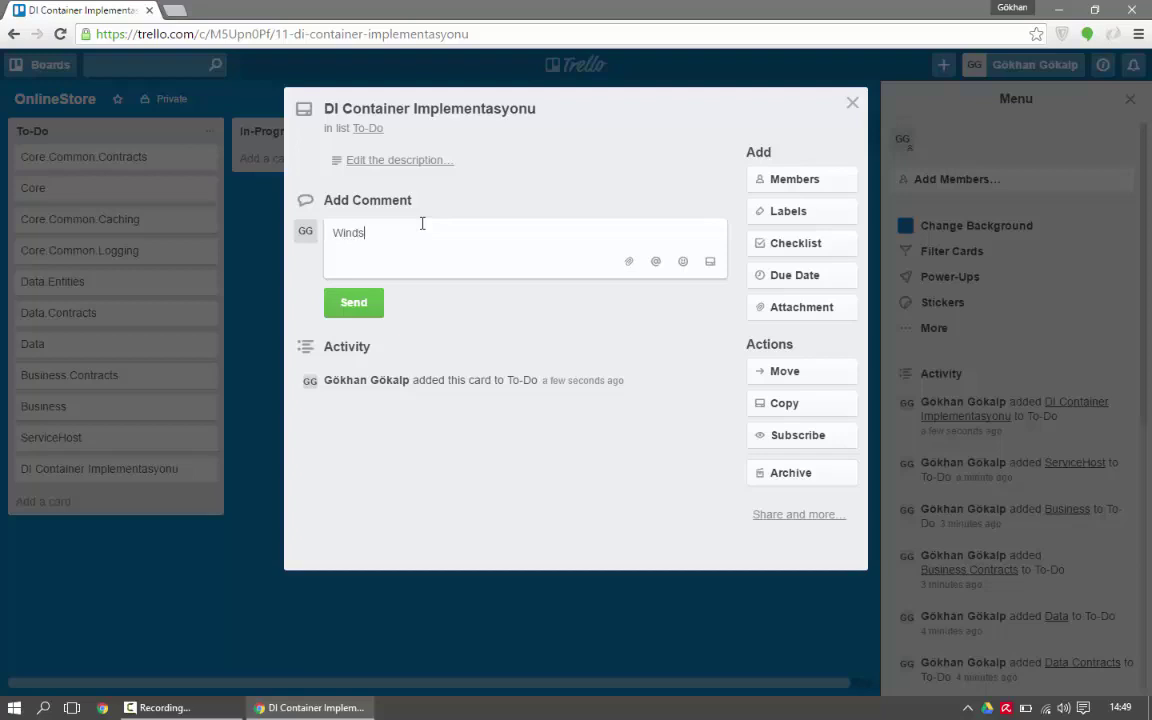
text(orHttpControllerActivar'ı)
key(BackSpace)
text(m)
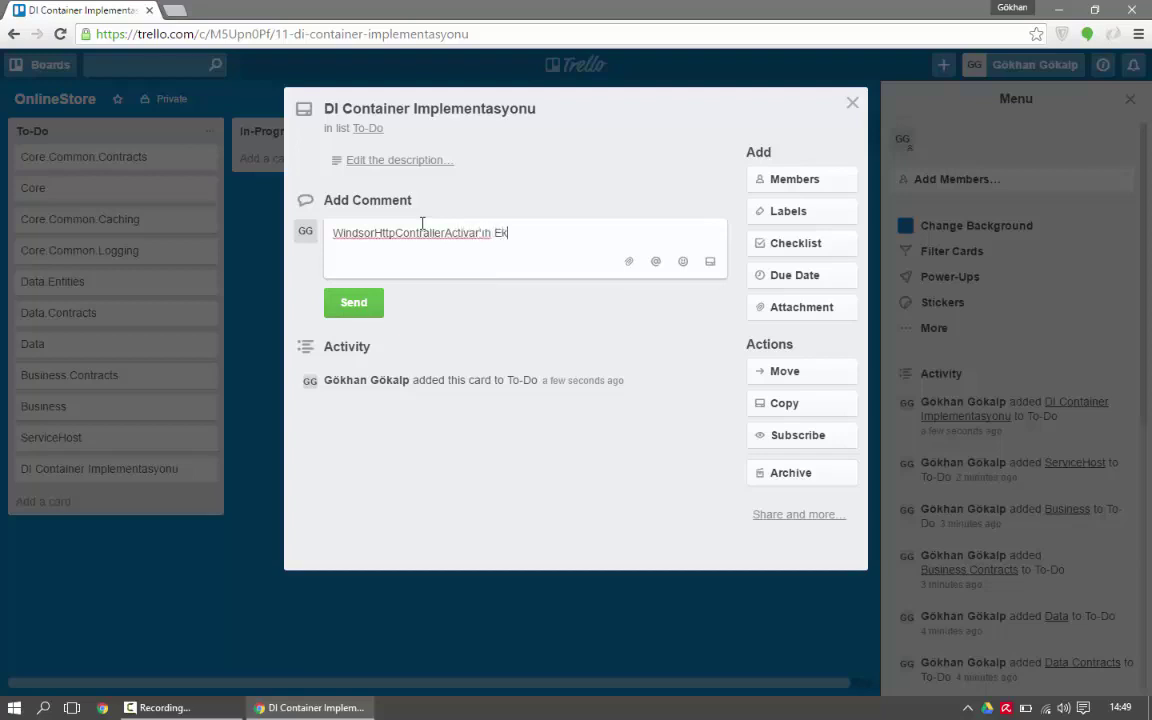
key(BackSpace)
text(n Eklenmesi)
click(353, 302)
Post a second comment, "WindsorInstaller'ın Eklenmesi", on the DI Container Implementasyonu card and close the card.
click(416, 257)
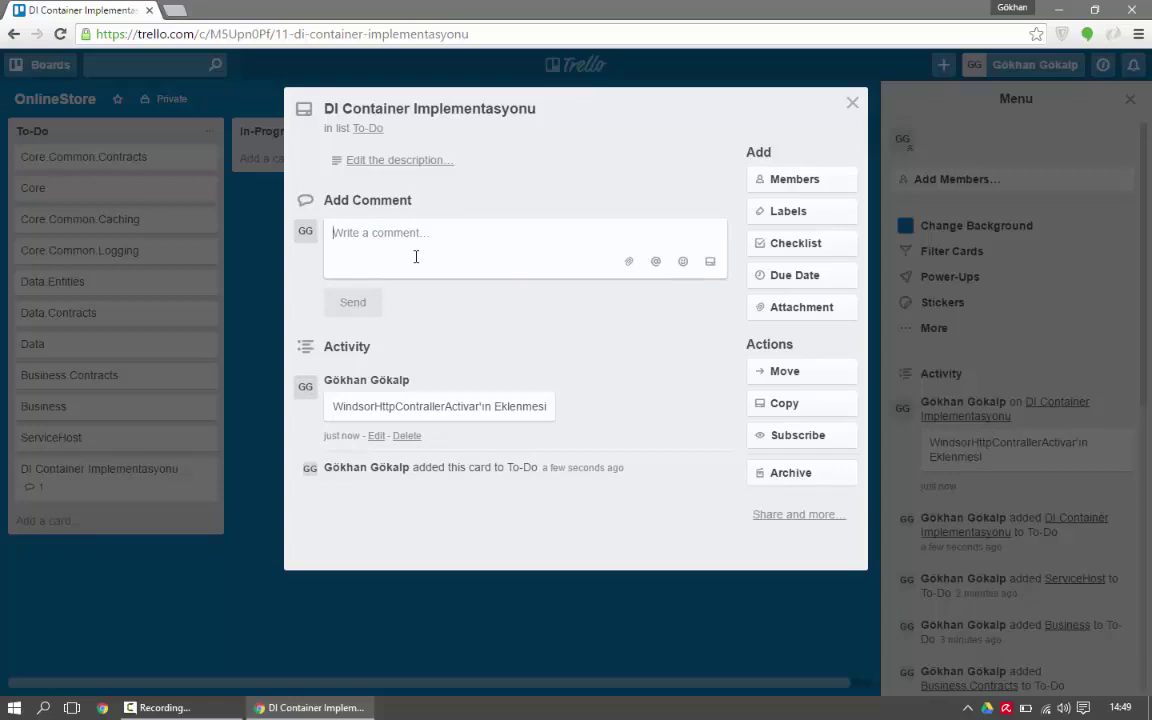
text(Windso)
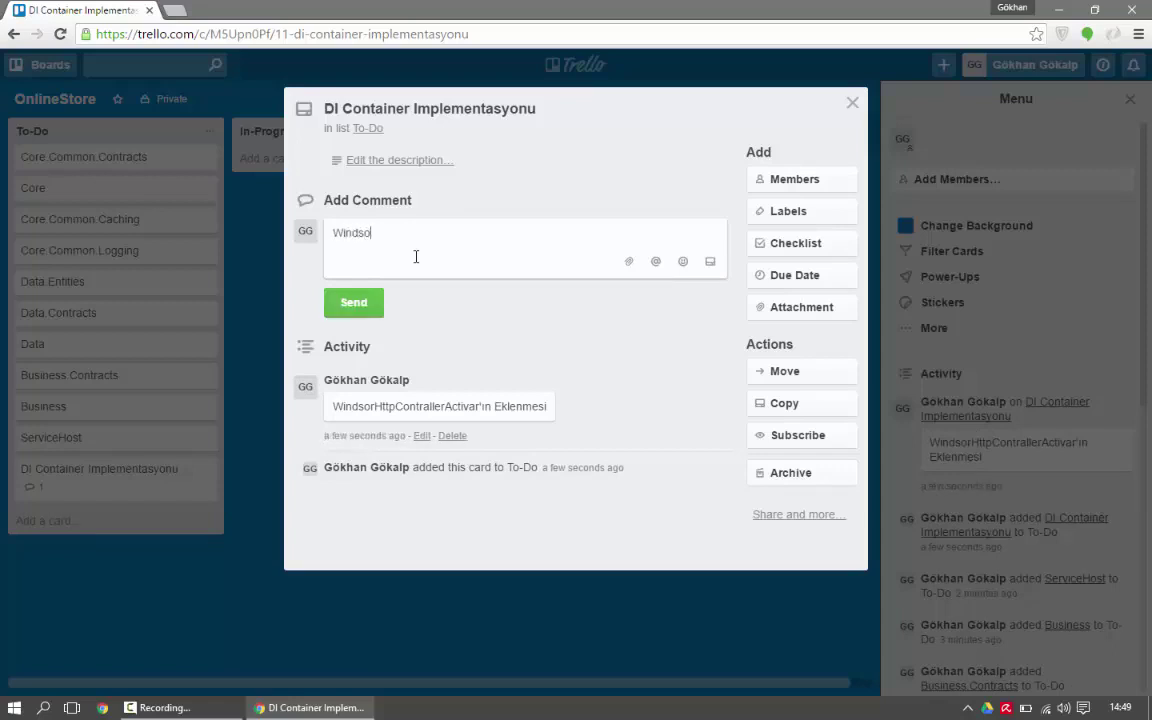
text(rInstaller'ın Eklenmesi)
click(348, 302)
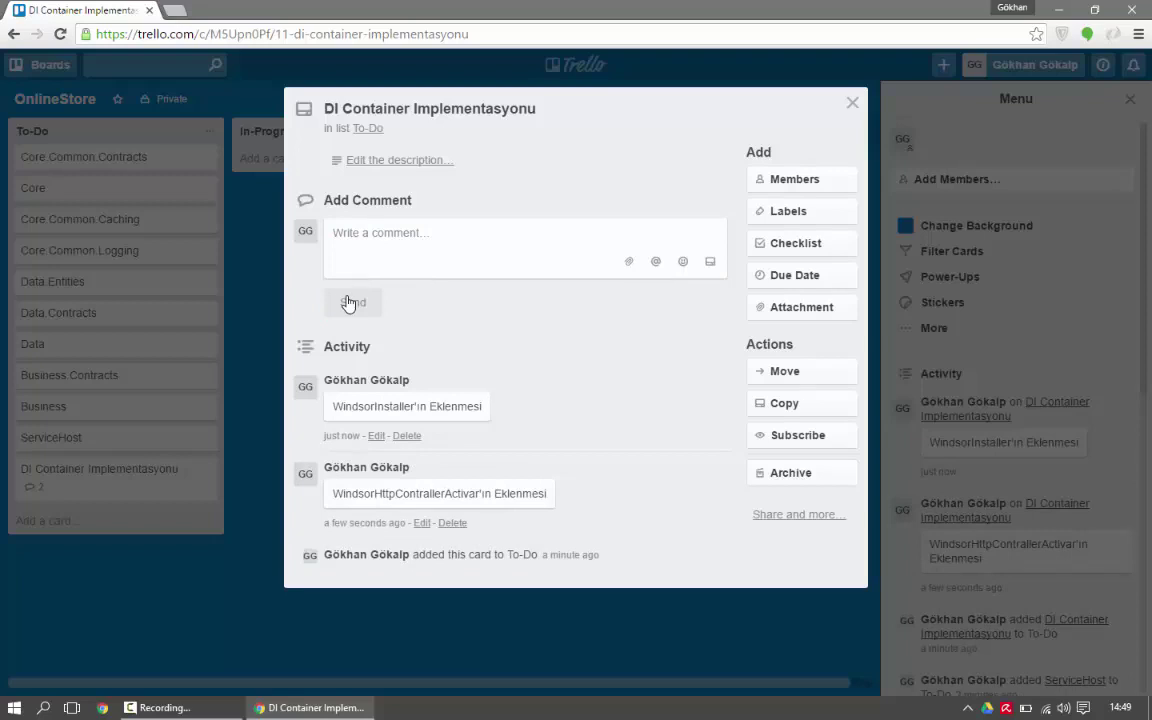
click(852, 103)
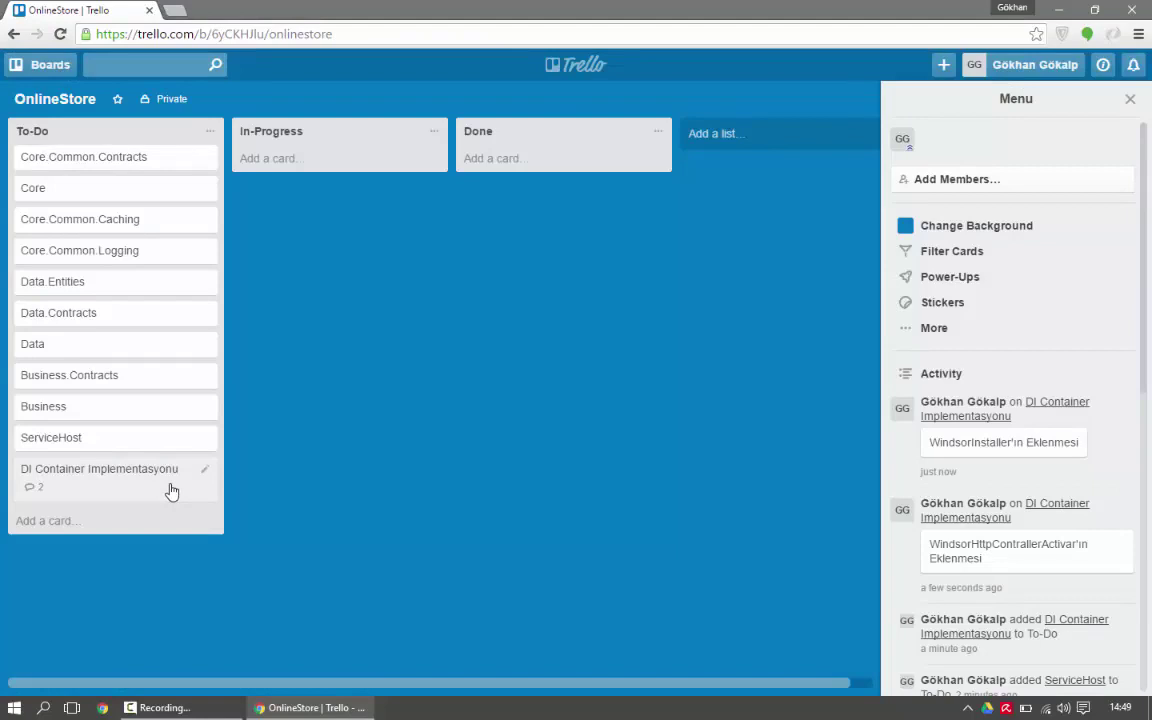
Add the cards ApiResponseHandler'ın Eklenmesi and Mapper Library'nın Eklenmesi to the To-Do list.
click(43, 520)
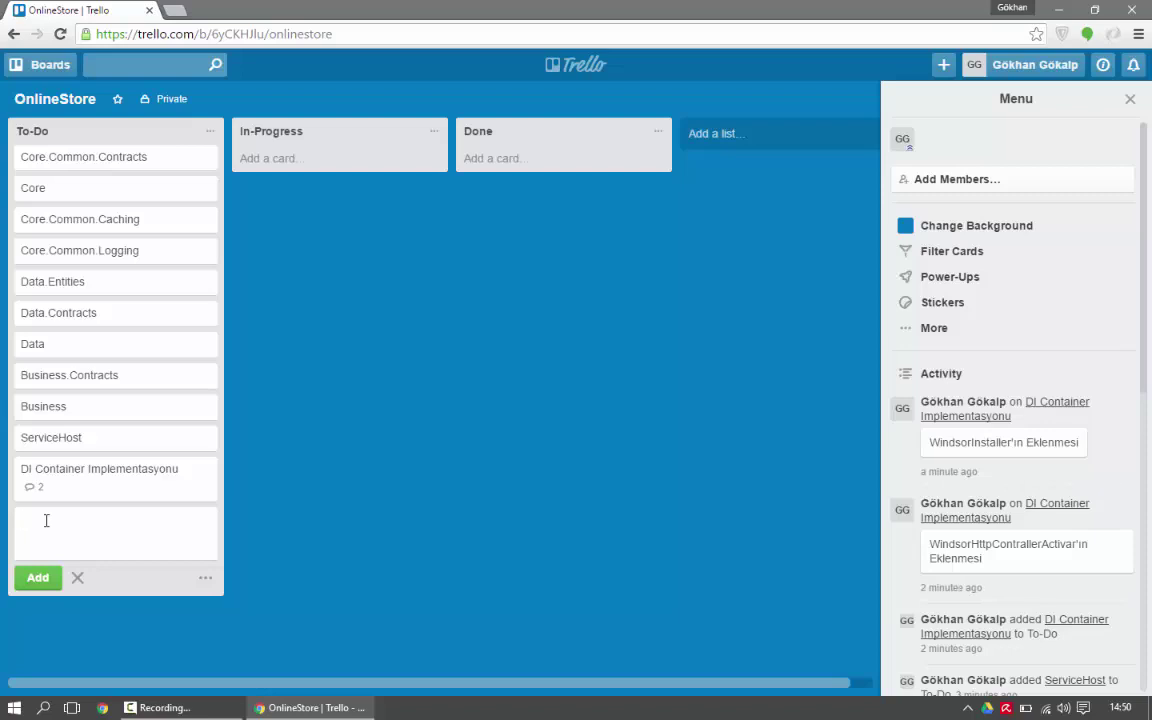
text(ApiResponseHandler'ın Eklenmesi)
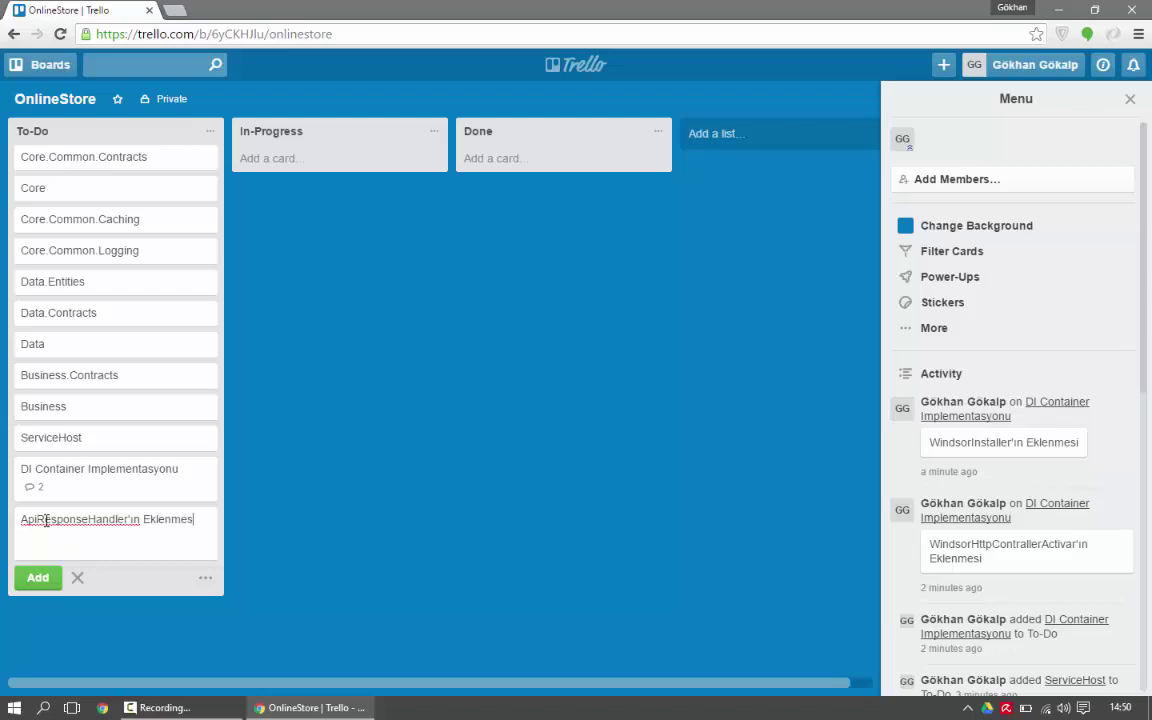
click(37, 577)
click(309, 484)
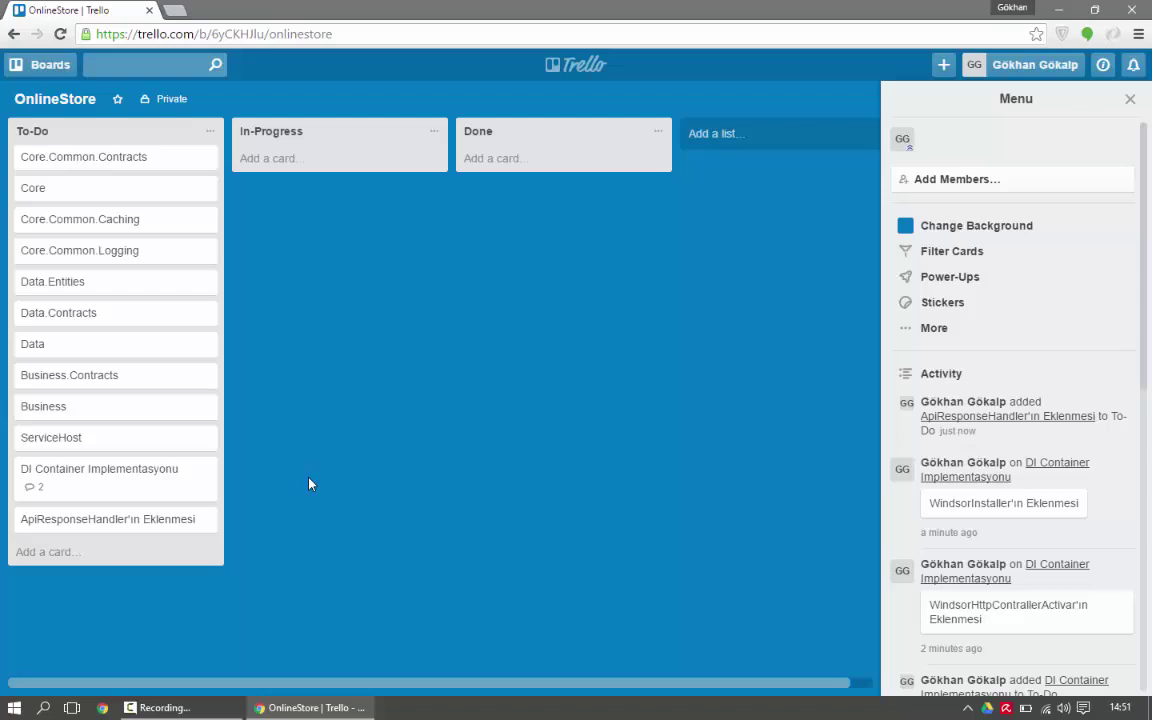
click(50, 552)
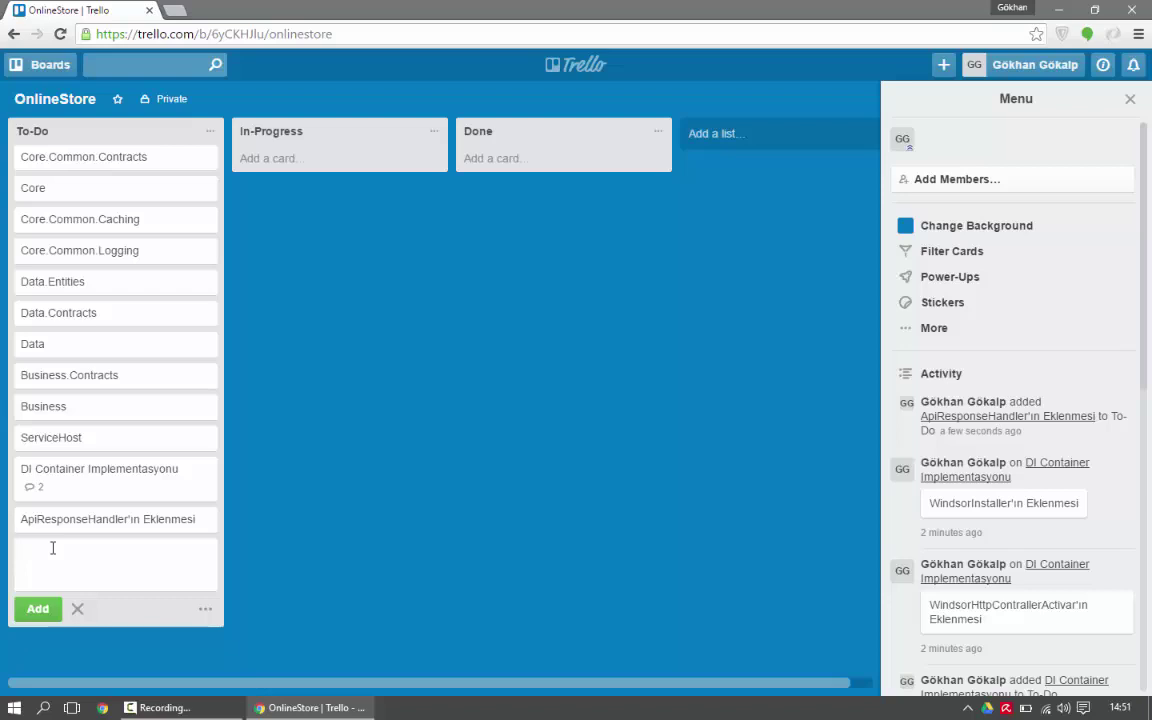
text(Mapper Library'ni)
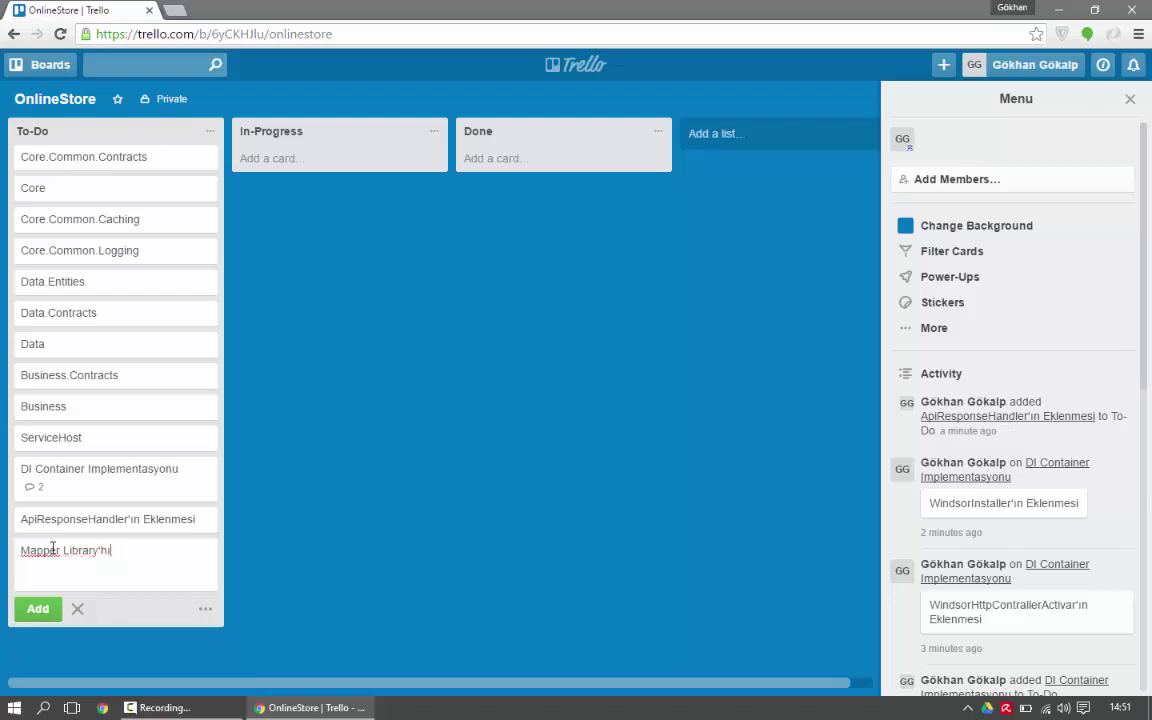
key(BackSpace)
text(nın Eklenmesi)
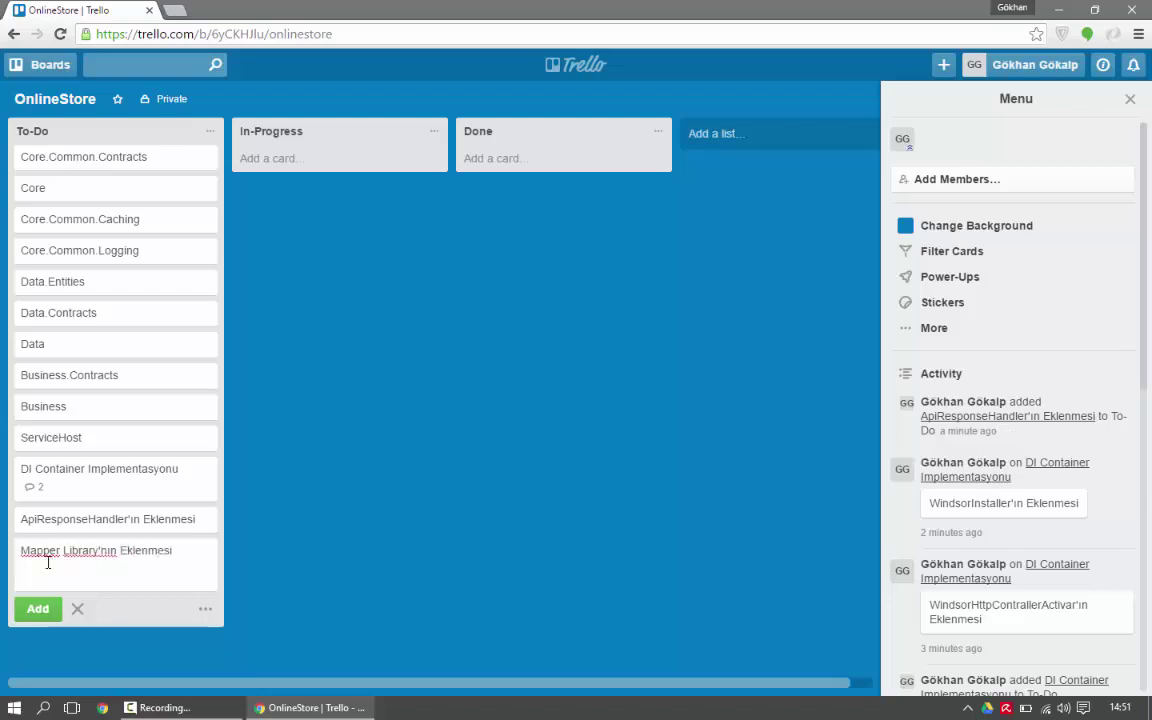
key(Return)
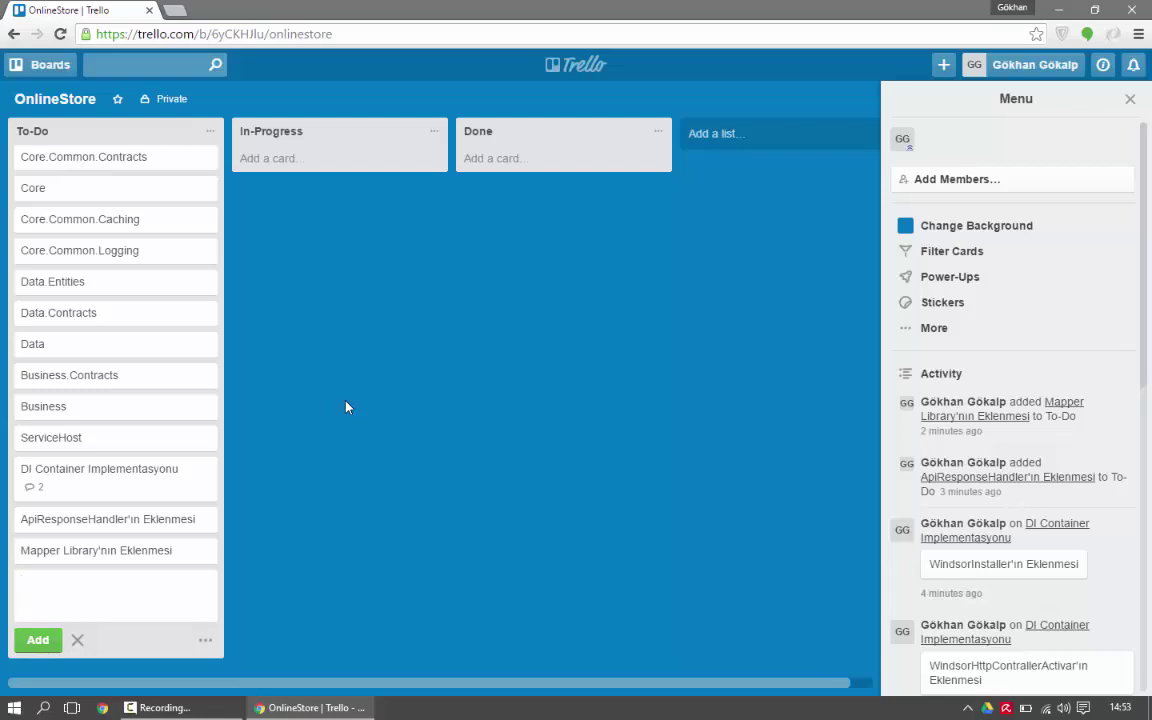
Add the cards BusinessEngineBase'in Eklenmesi and Kullanıcı Fonksiyonlarının Eklenmesi to the To-Do list.
text(BusinessEngineBase'ı)
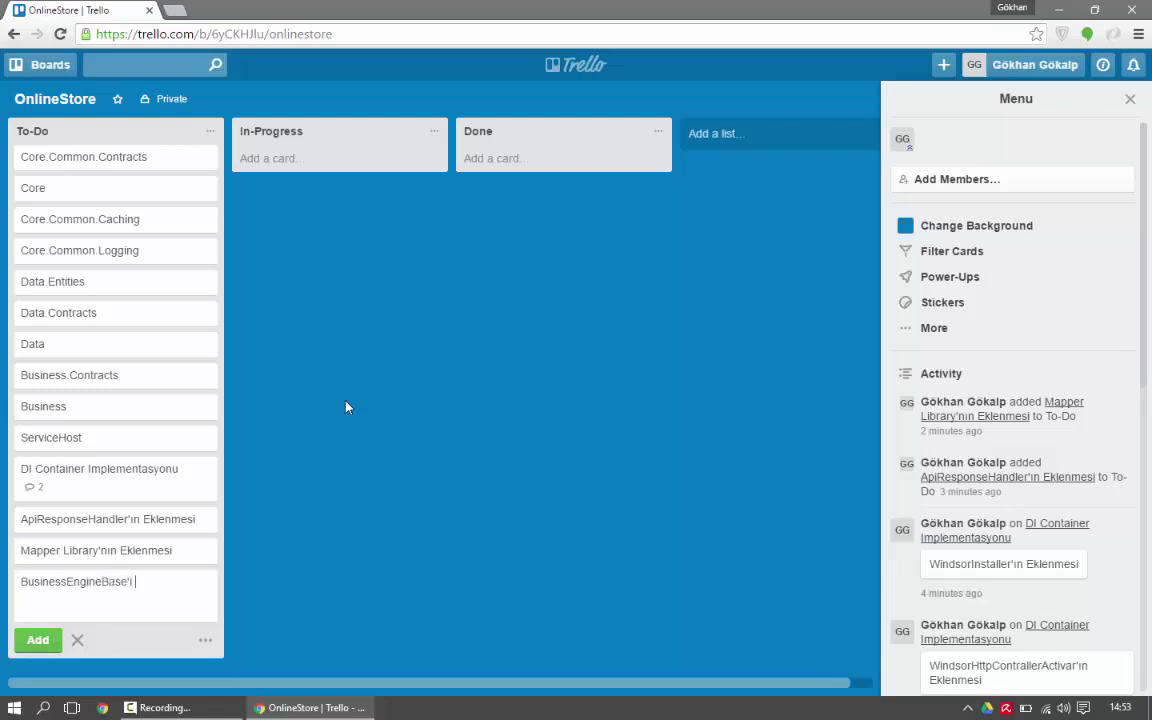
text(n Eklenmesi)
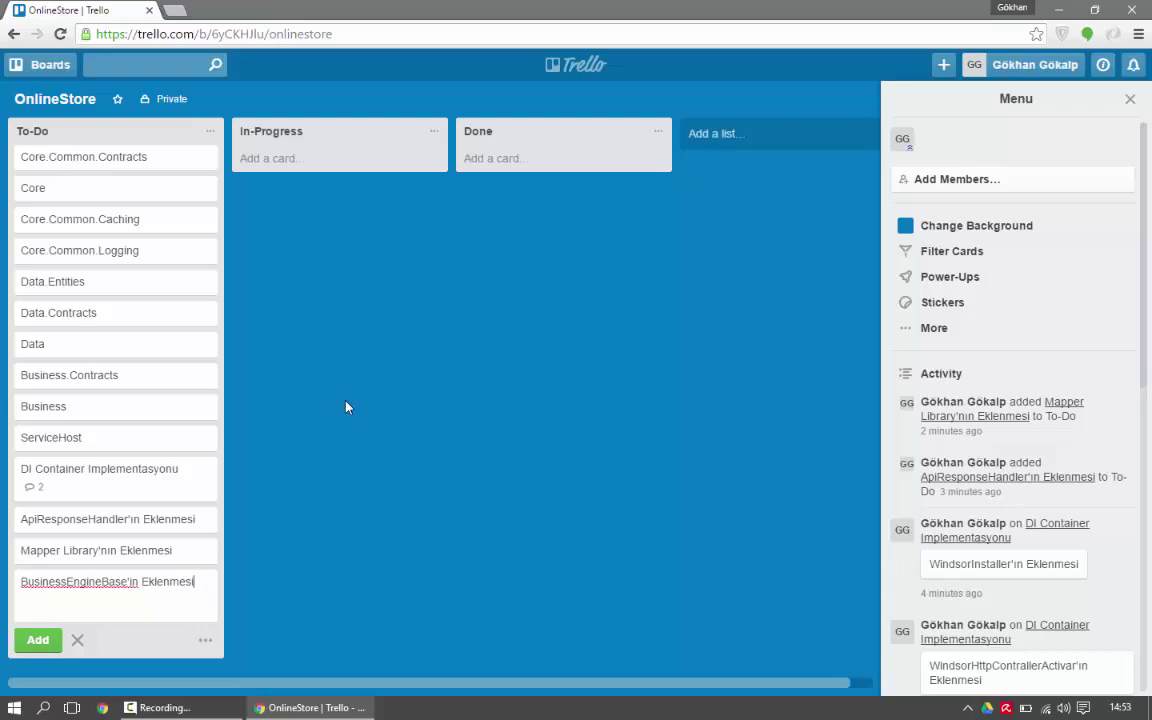
click(40, 639)
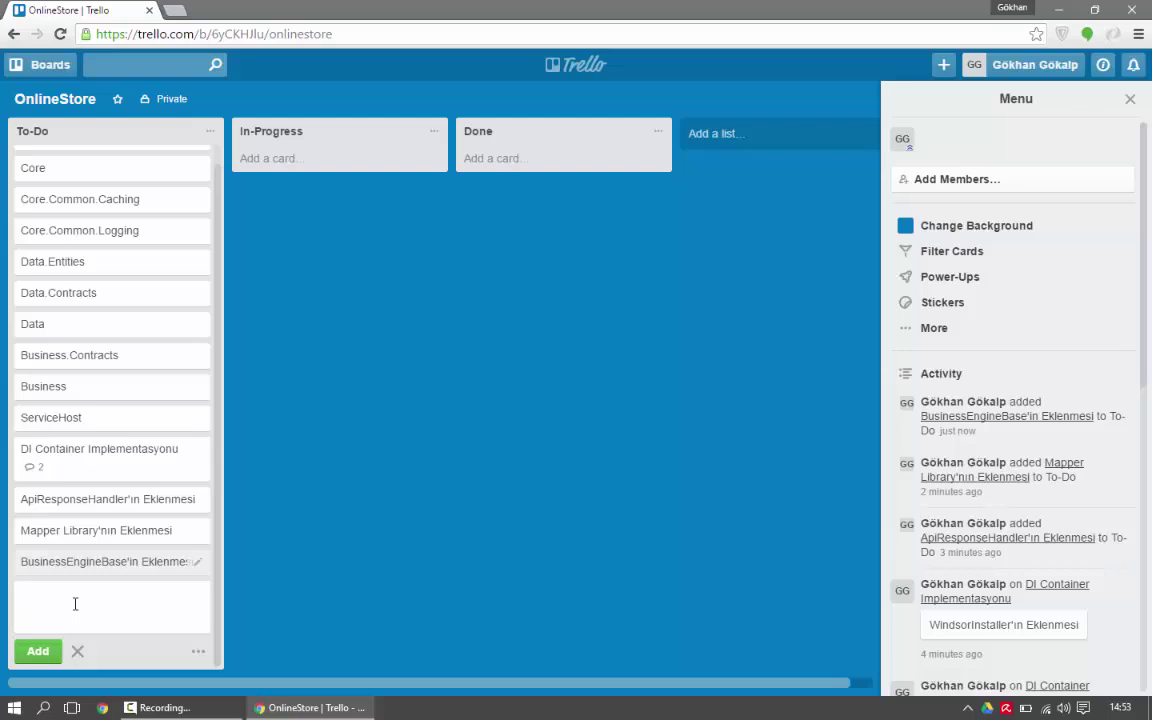
text(Kullanıcı Fonksiyonlarının Eklenmesi)
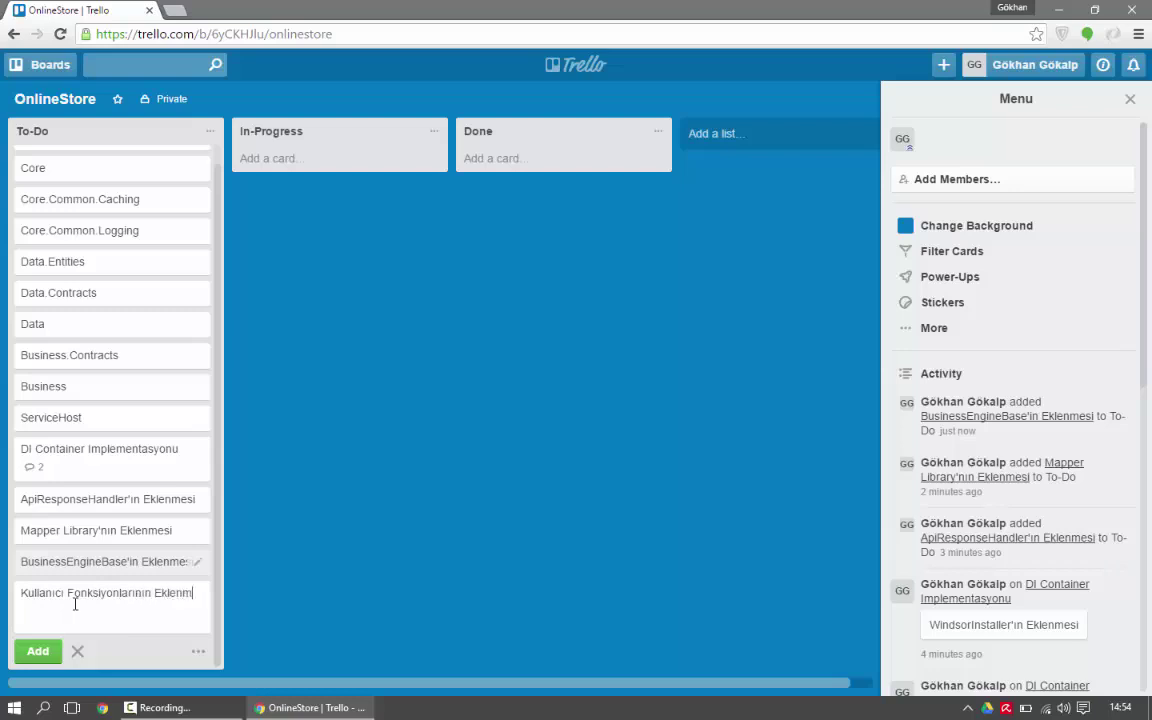
click(49, 646)
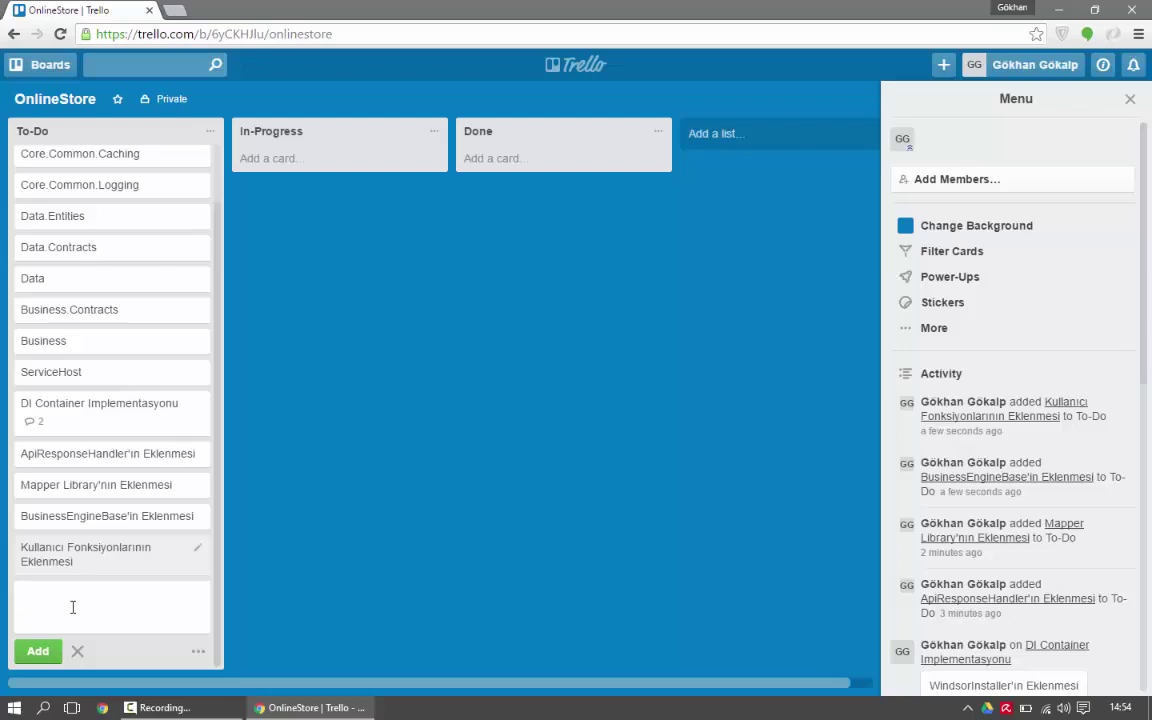
Add the cards Kategori Fonksiyonlarının Eklenmesi and Ürün Fonksiyonlarının Eklenmesi to the To-Do list.
text(Kategori Fonksiyonlarının Eklenmesi)
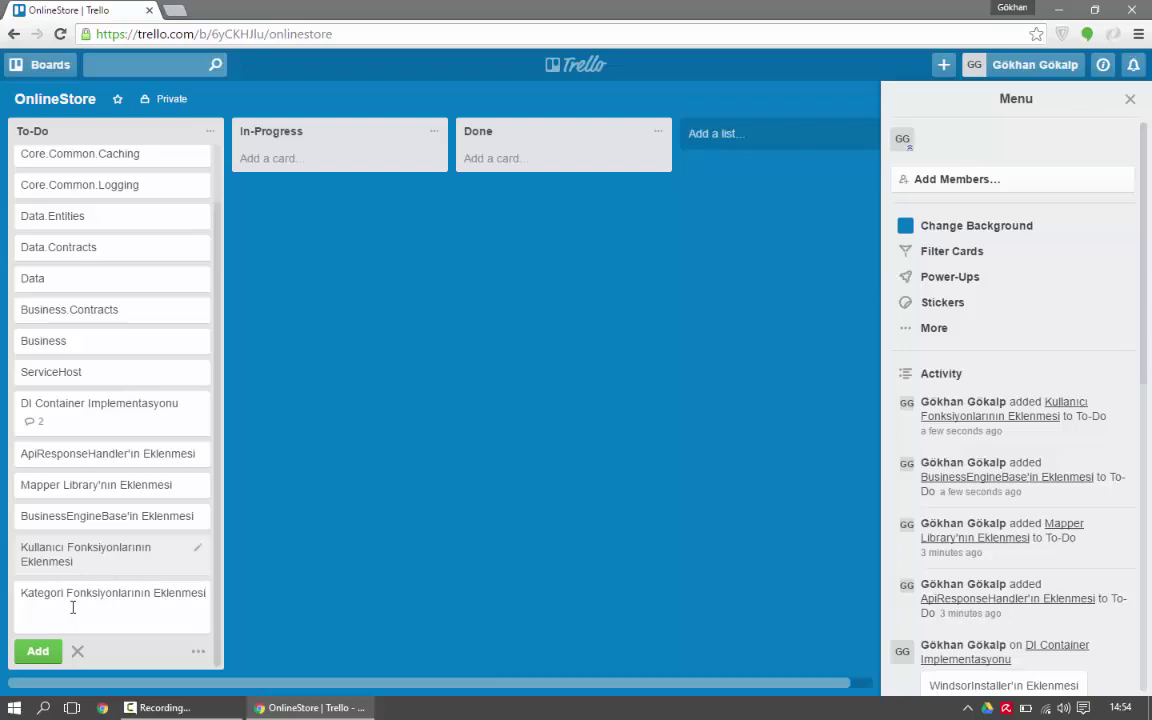
key(Return)
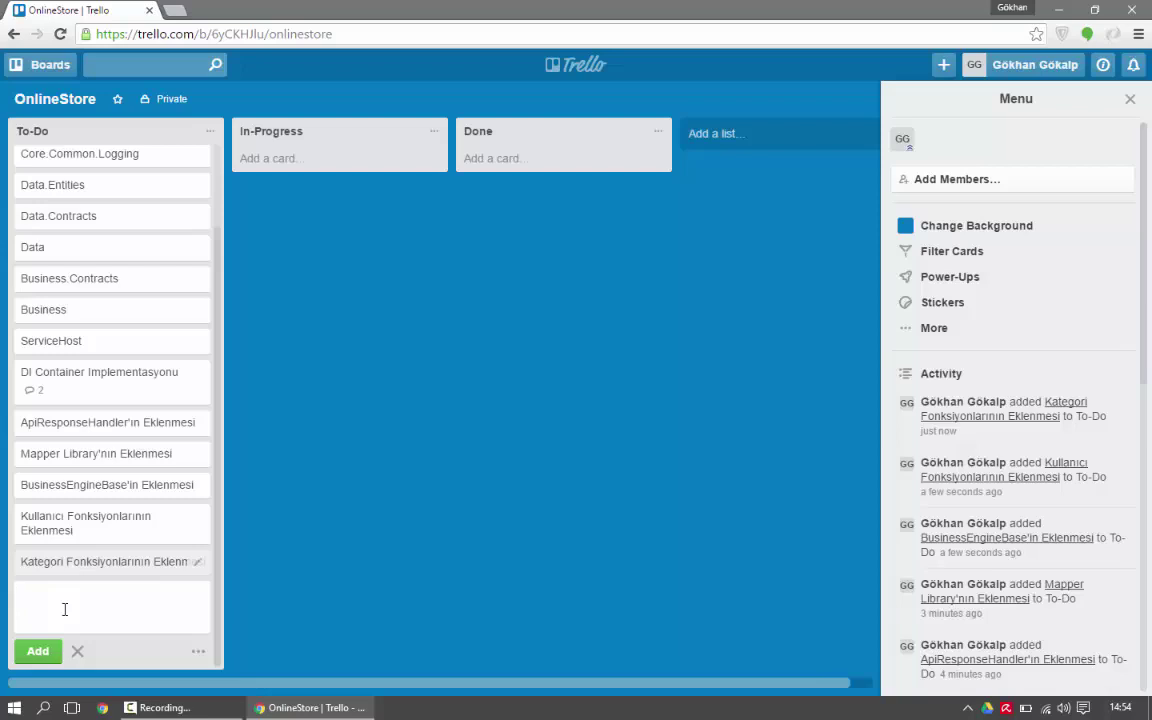
text(Ürün Fonksiyonları)
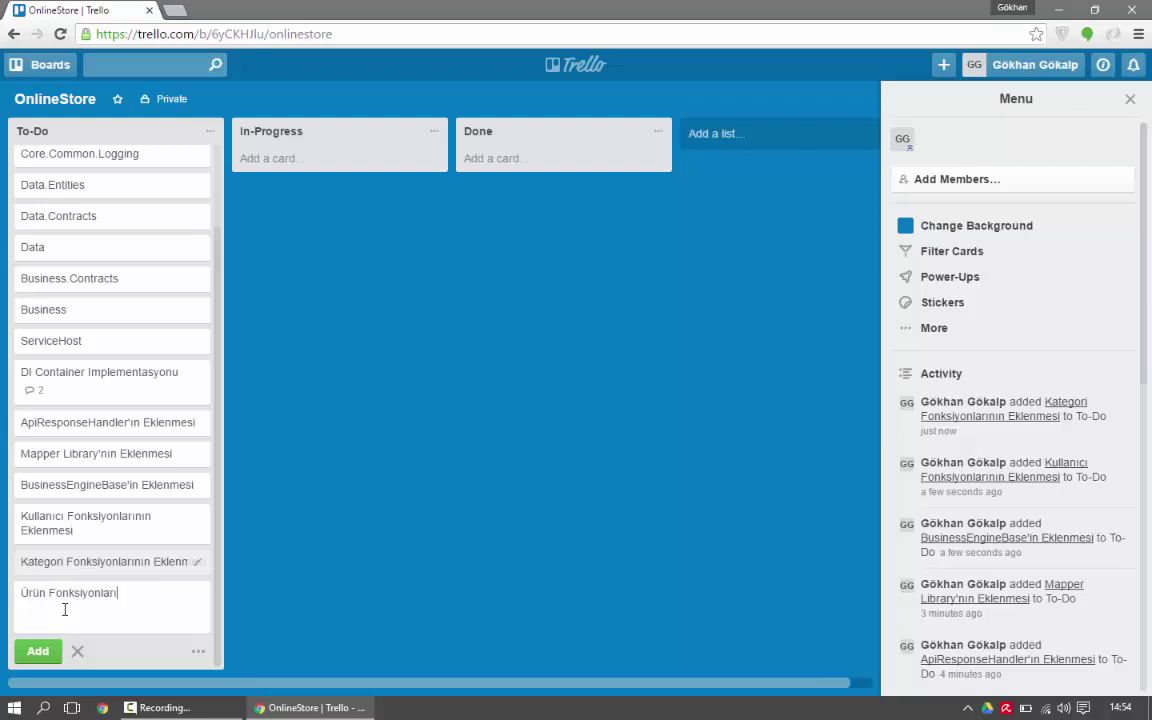
text(nın Eklenmesi)
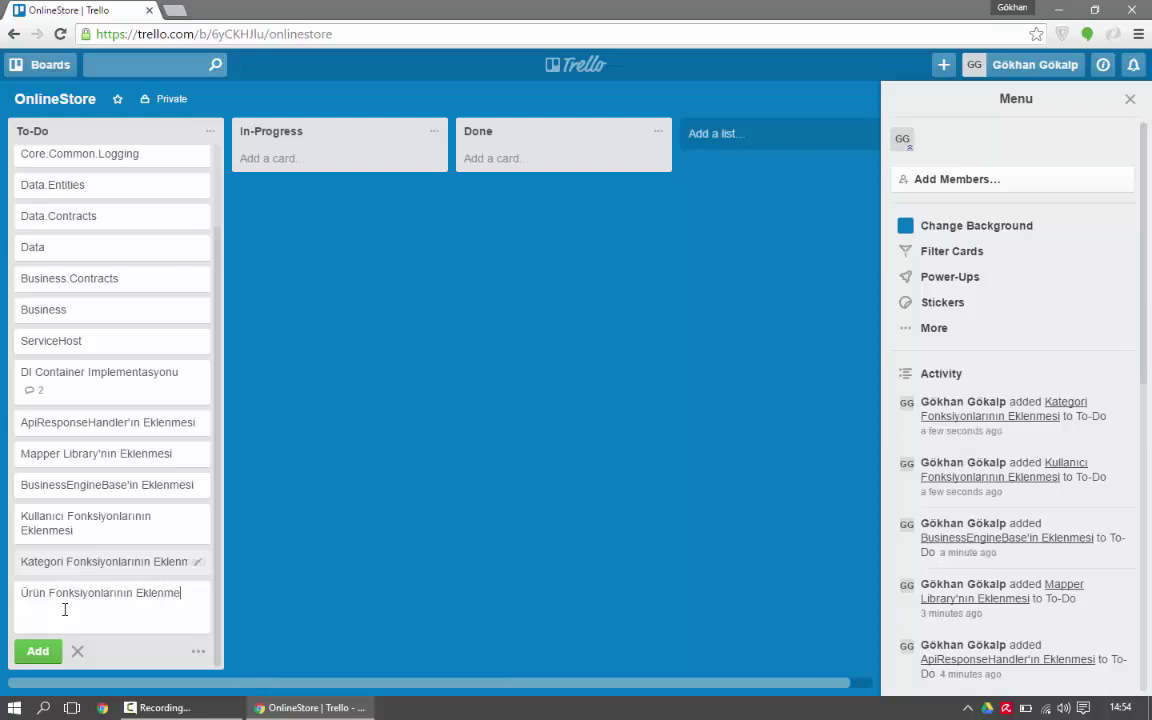
click(42, 651)
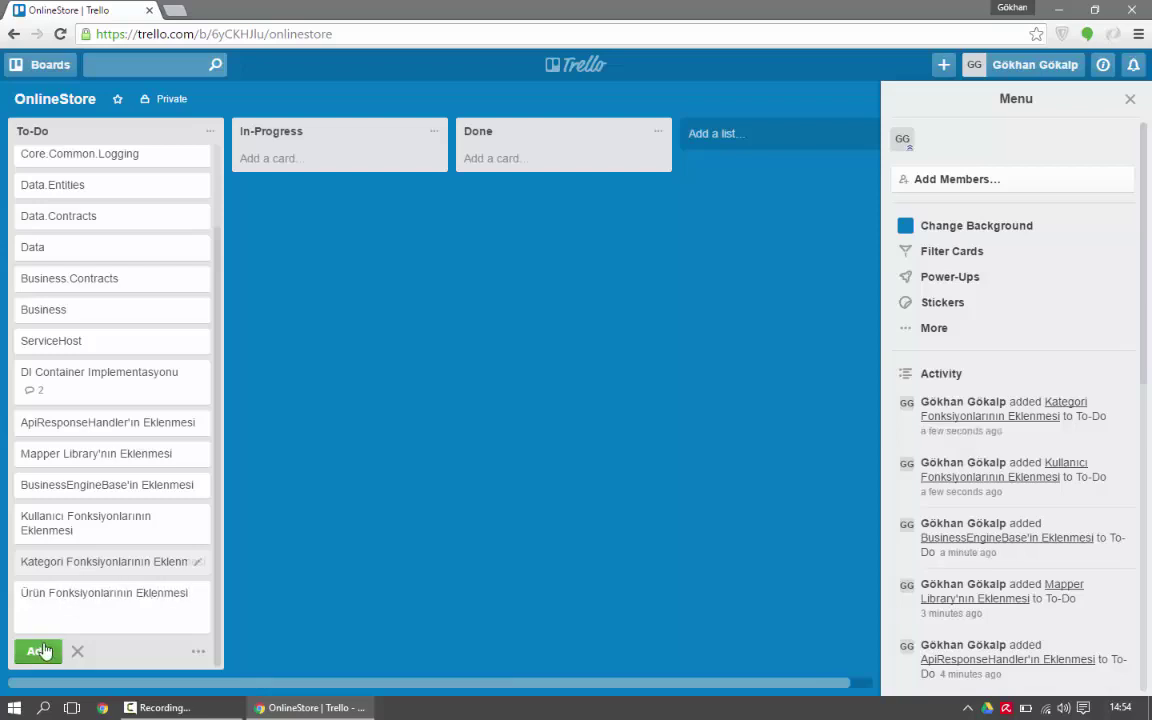
click(259, 500)
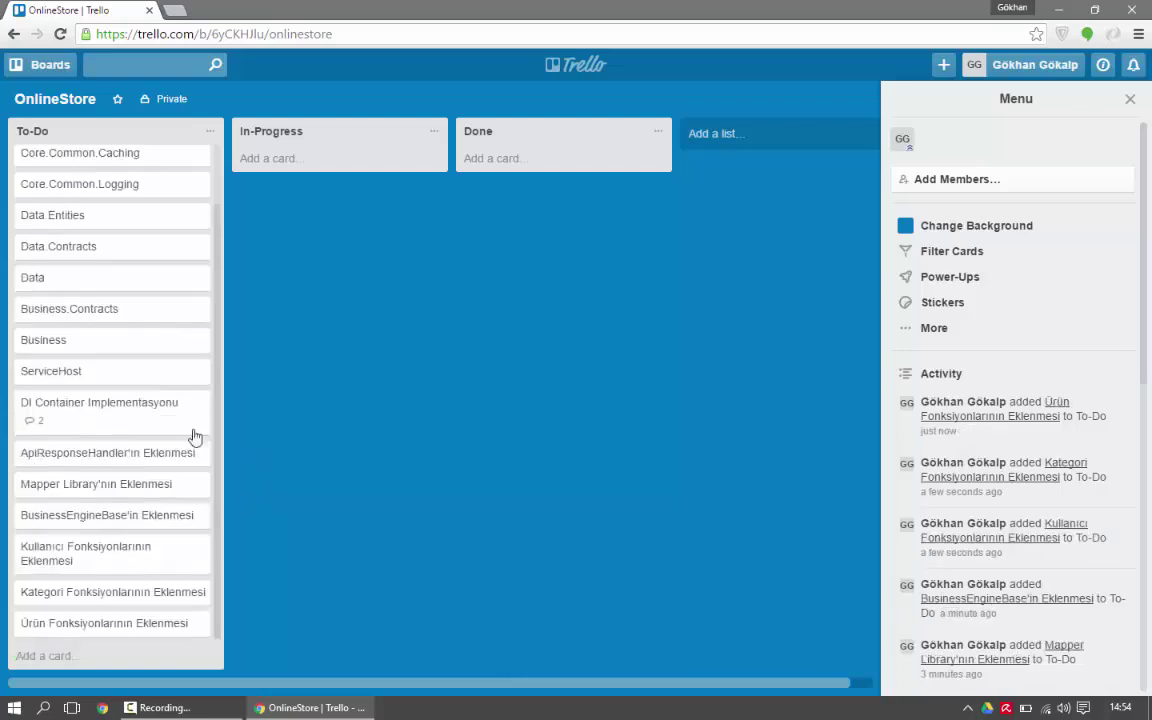
scroll(162, 432, up, 1)
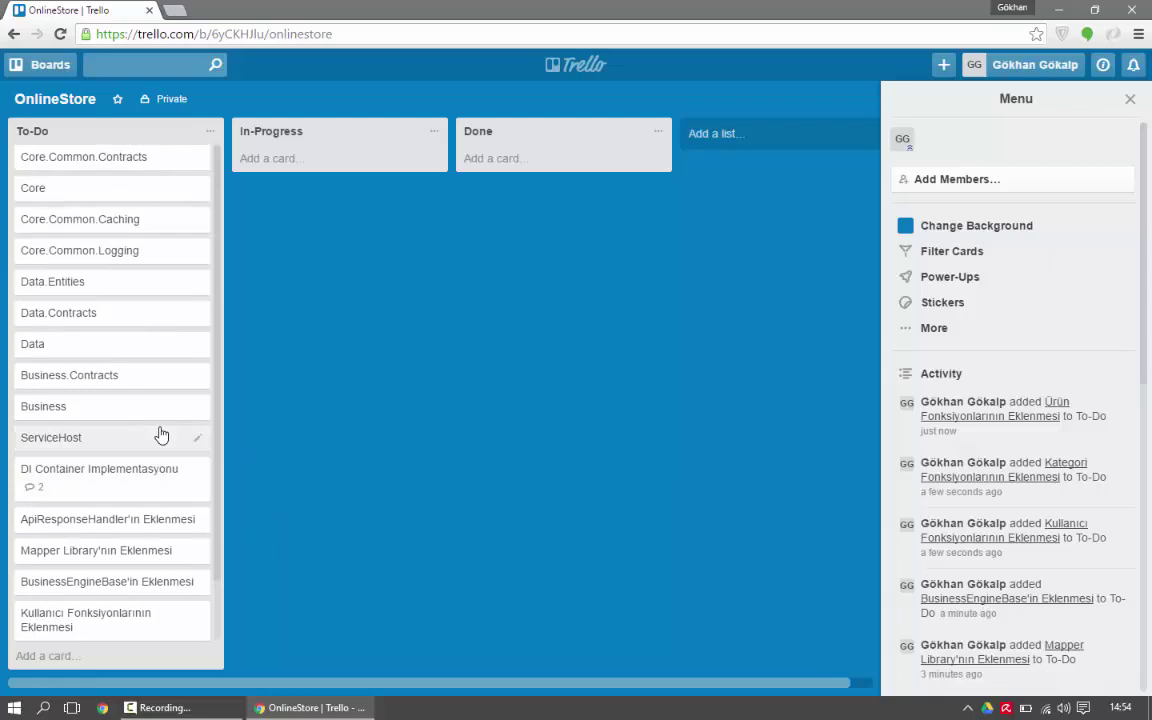
scroll(160, 432, down, 1)
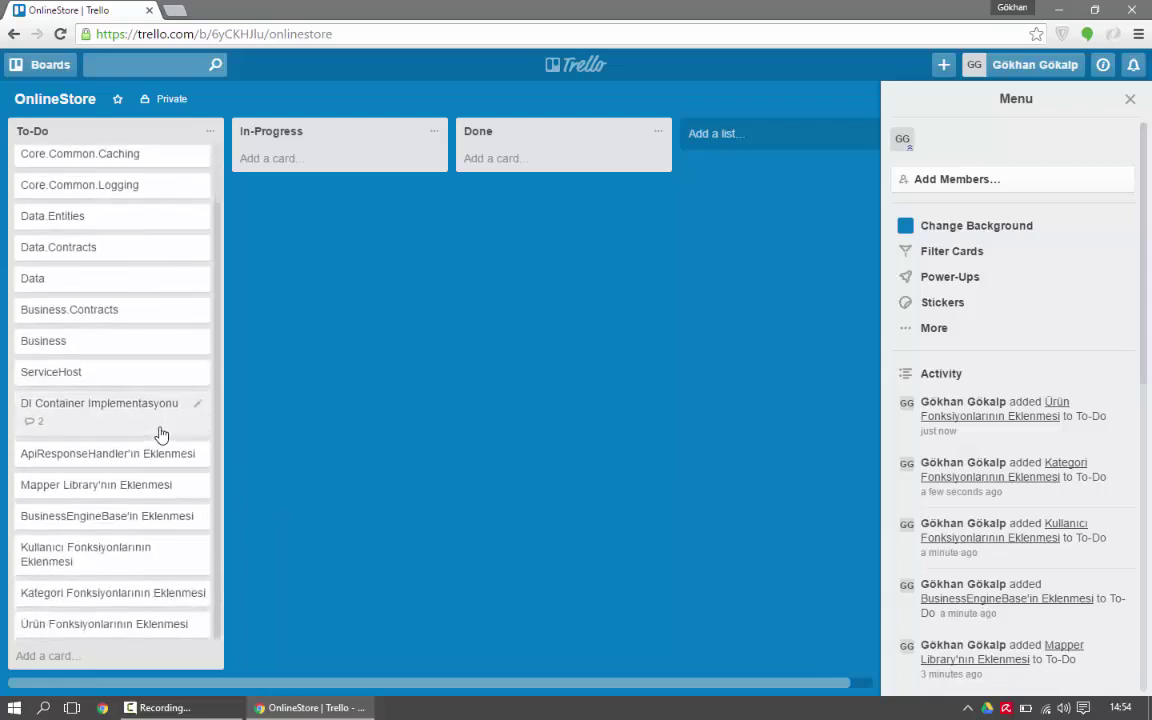
scroll(183, 406, up, 1)
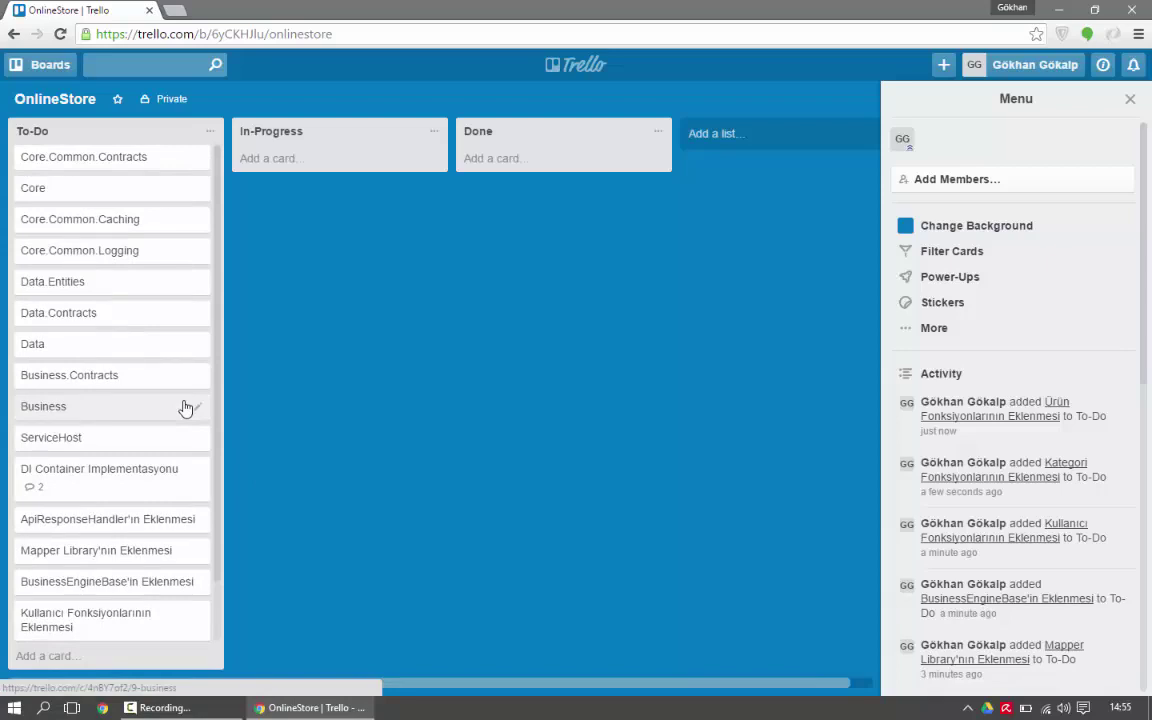
scroll(185, 407, down, 1)
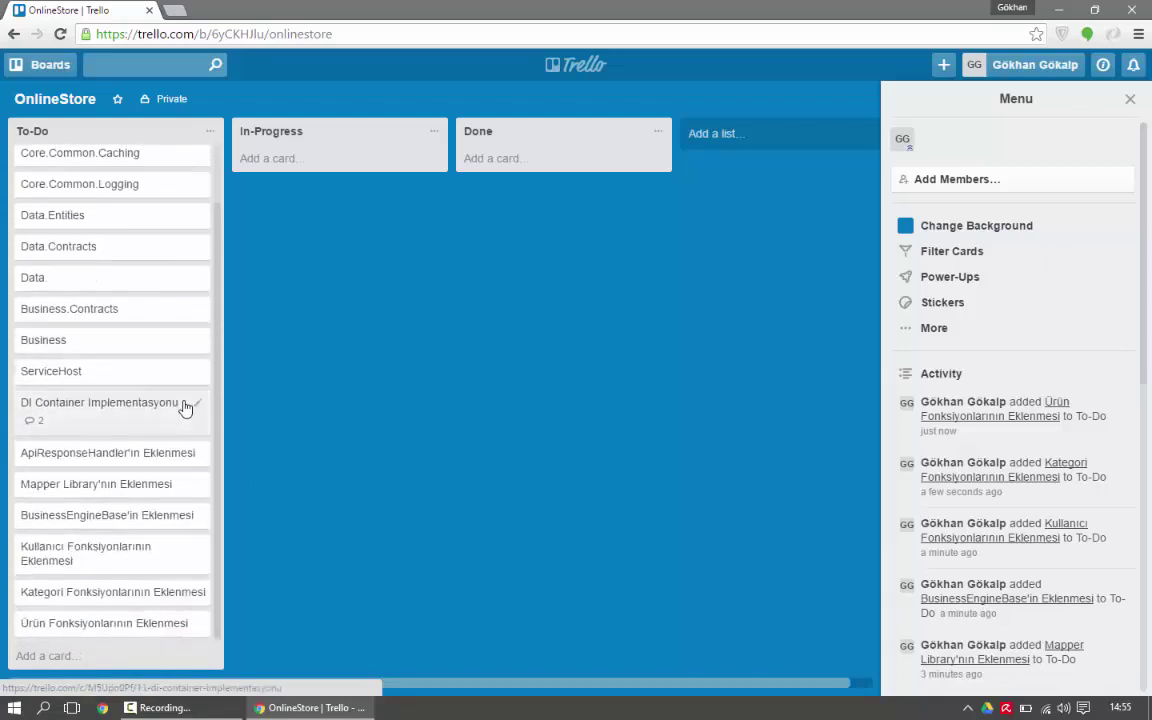